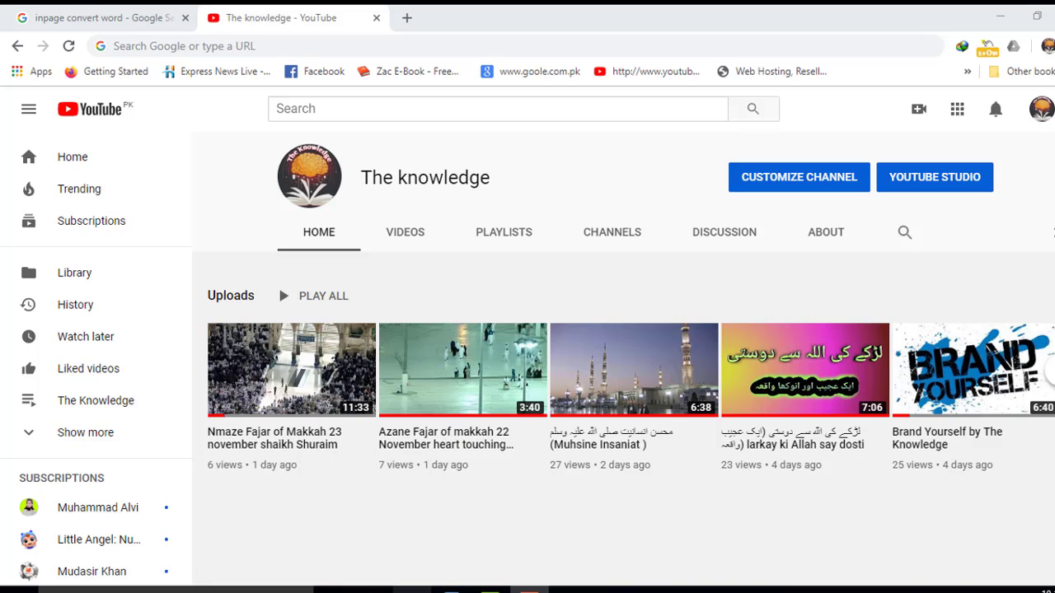
# Step: Switch to the ISLAMIYAT NOTCE document in InPage and copy the five-line Urdu paragraph directly above the Arabic verse
pyautogui.moveTo(412, 590)
pyautogui.click(412, 531)
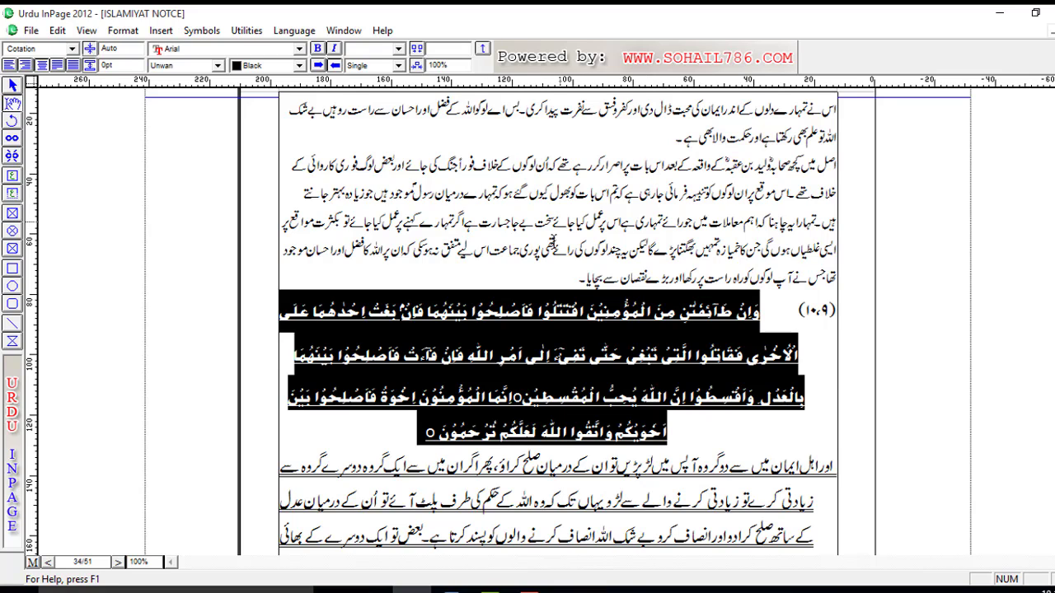
pyautogui.click(544, 264)
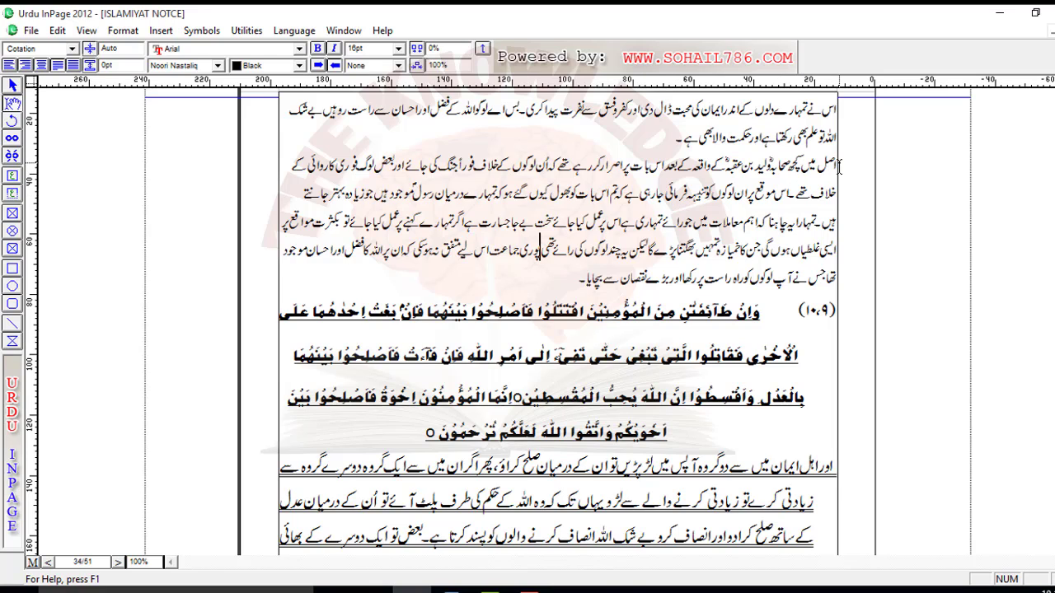
pyautogui.moveTo(839, 165); pyautogui.dragTo(567, 280)
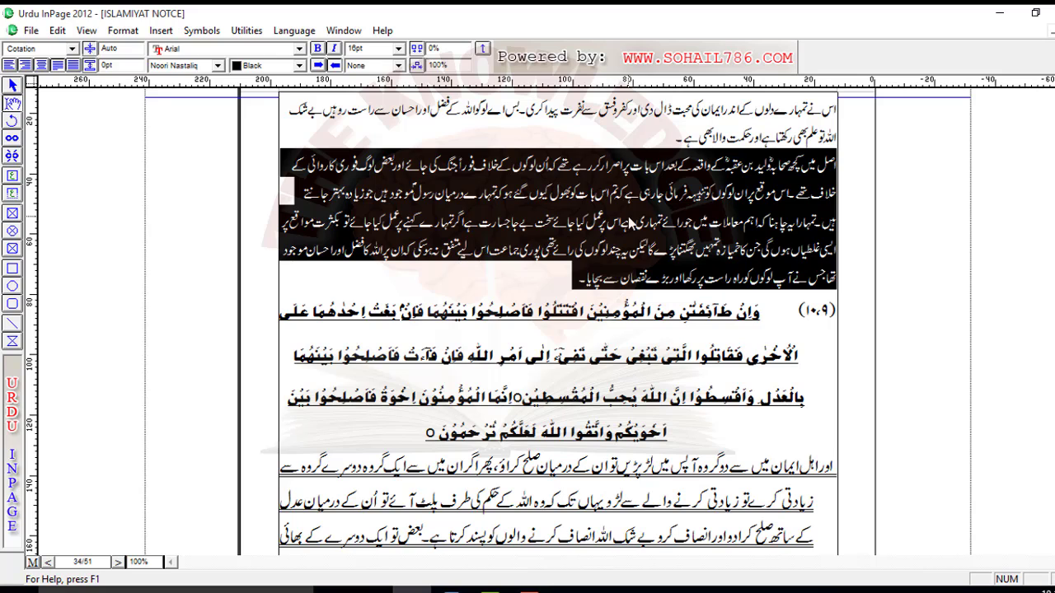
pyautogui.rightClick(630, 223)
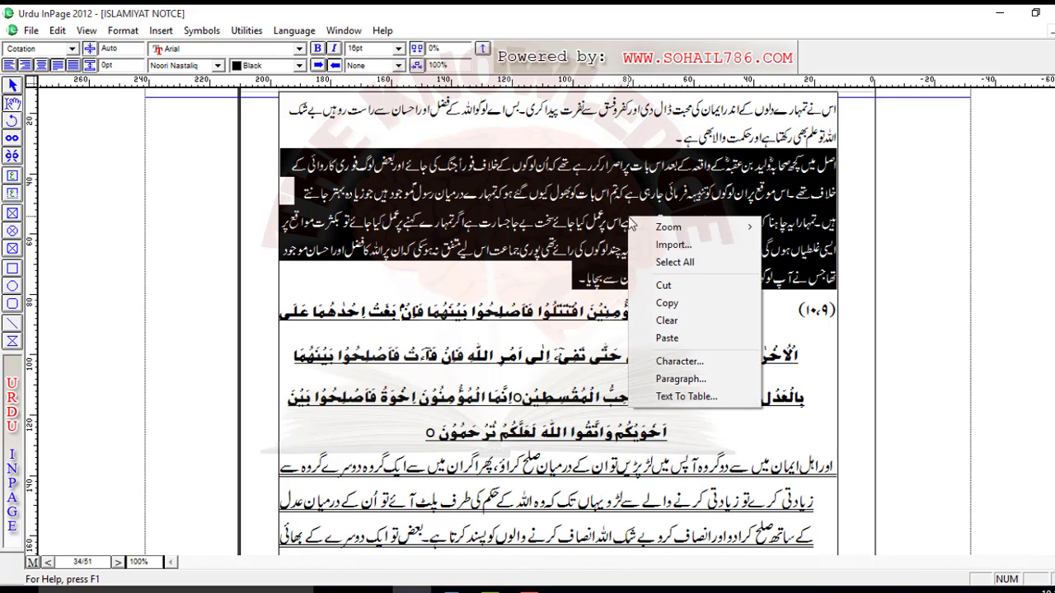
pyautogui.click(667, 303)
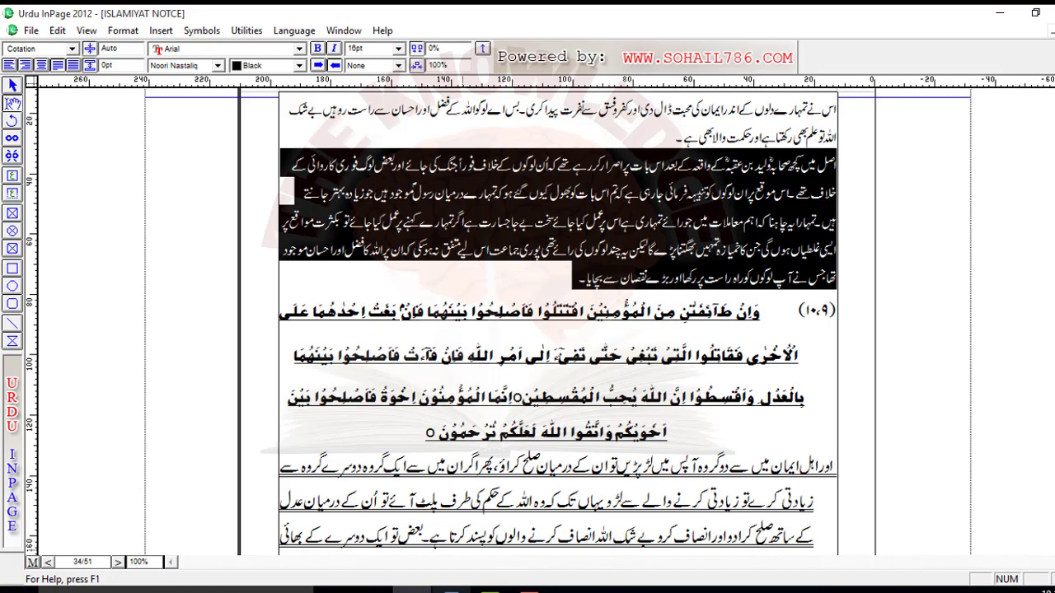
# Step: Switch to Word, try pasting the copied paragraph into the blank document, and clear the pasted text
pyautogui.click(452, 590)
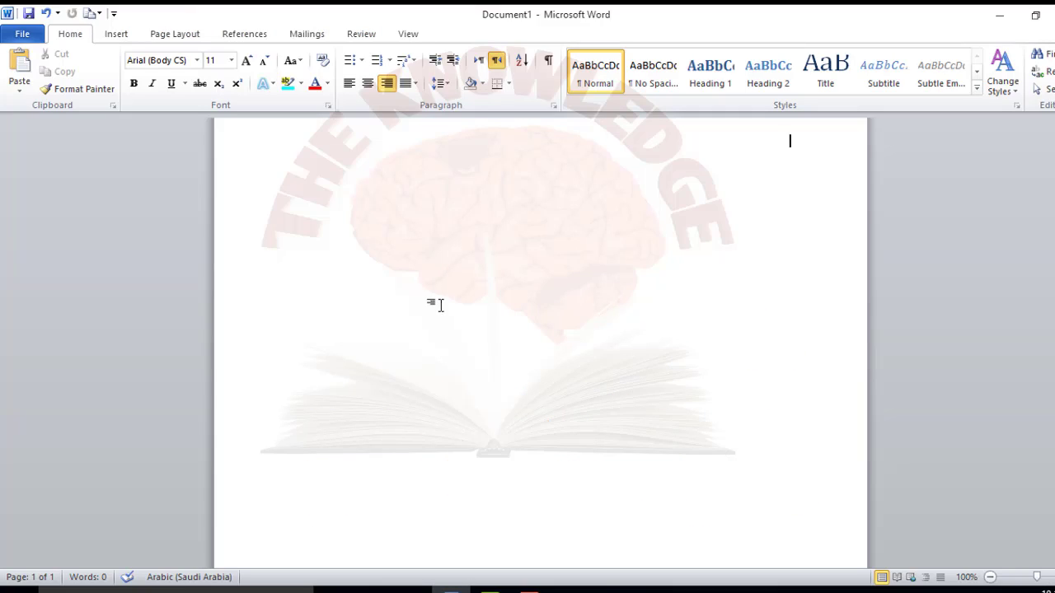
pyautogui.hotkey('ctrl', 'v')
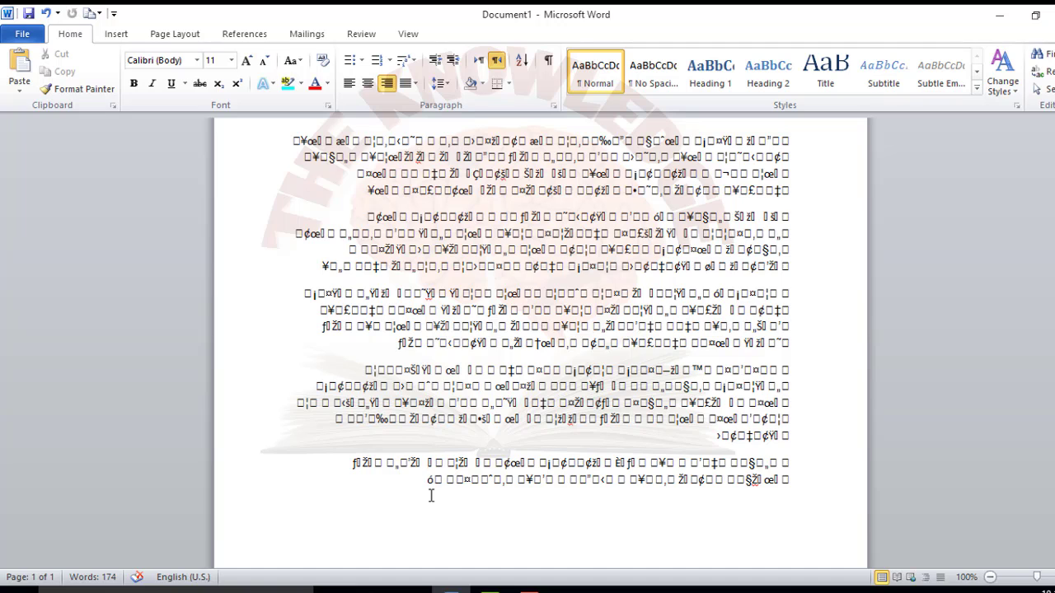
pyautogui.hotkey('ctrl', 'a')
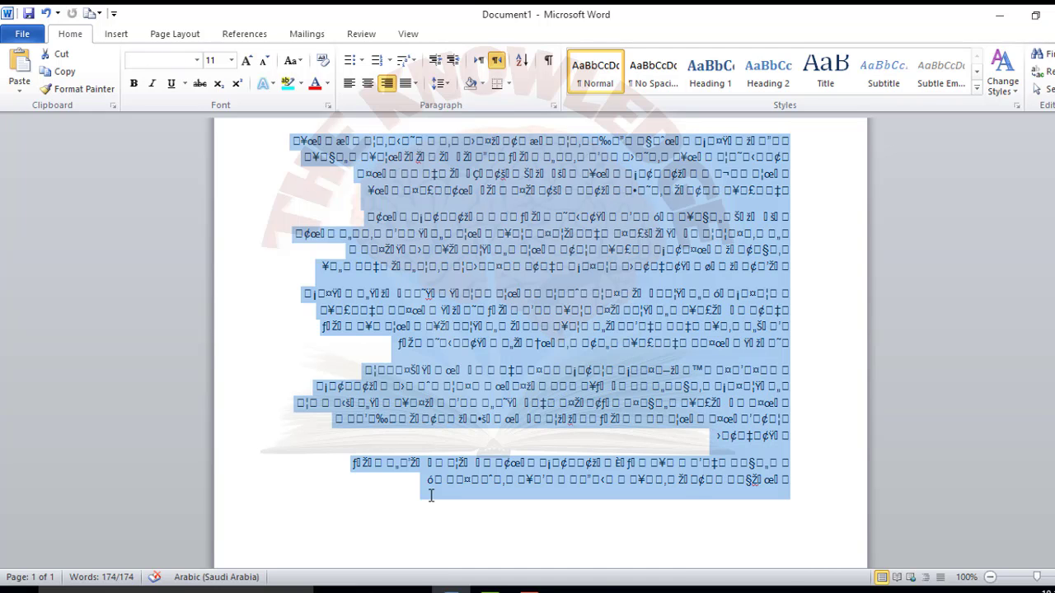
pyautogui.press('Delete')
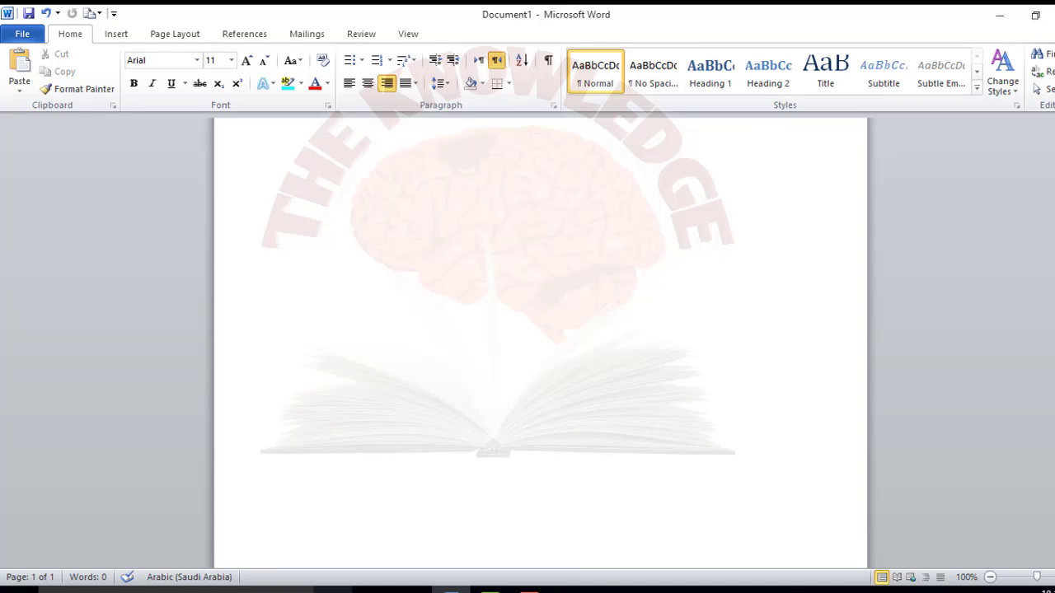
# Step: Try bringing the underlined Arabic verse from InPage into the blank Word document, and delete the pasted text
pyautogui.hotkey('alt', 'Tab')
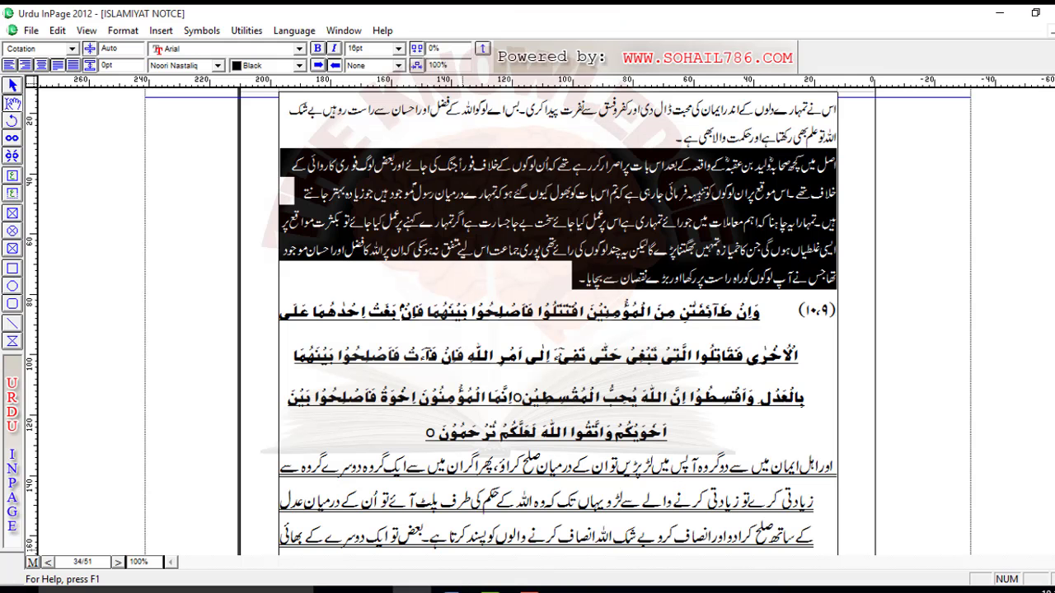
pyautogui.moveTo(773, 308); pyautogui.dragTo(408, 434)
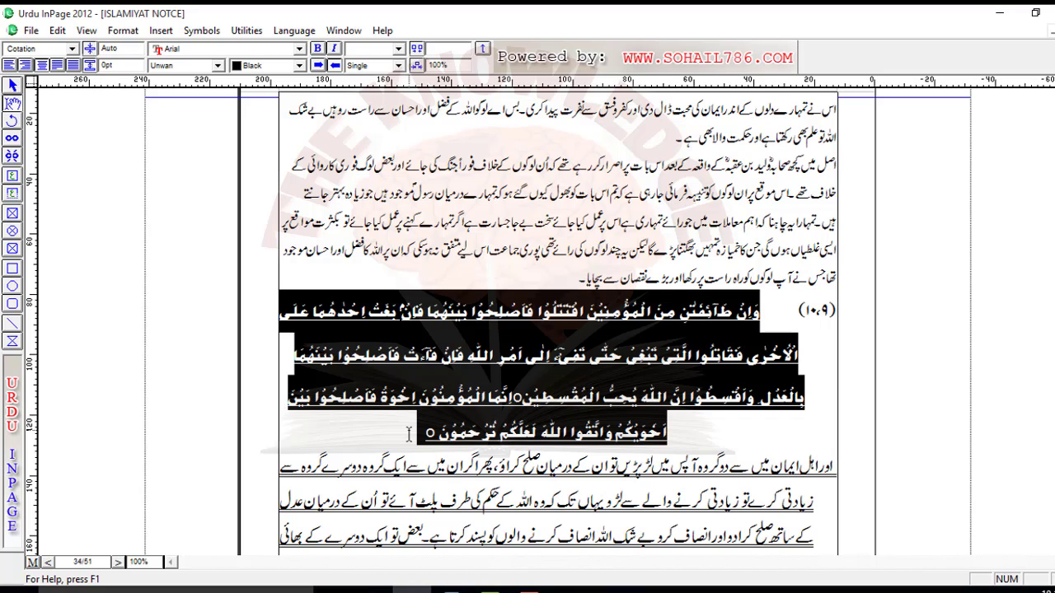
pyautogui.click(451, 590)
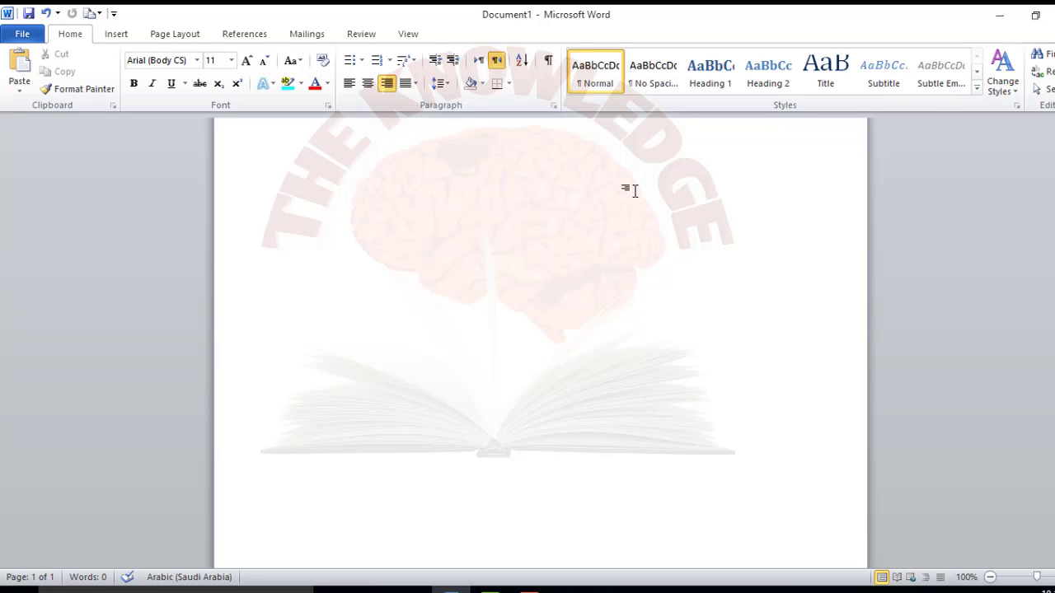
pyautogui.hotkey('ctrl', 'v')
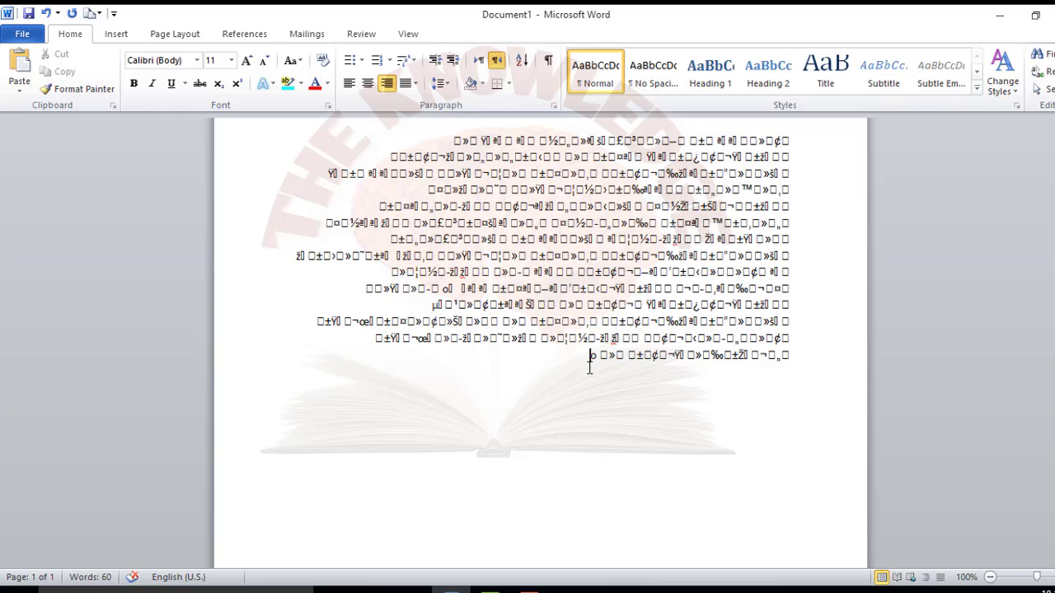
pyautogui.moveTo(589, 356); pyautogui.dragTo(792, 144)
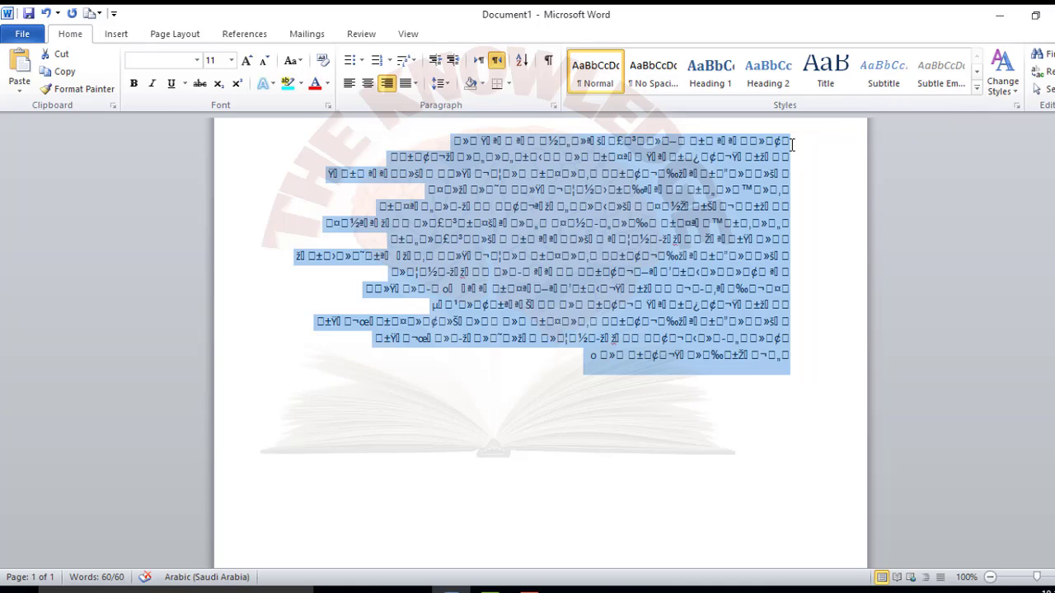
pyautogui.press('Delete')
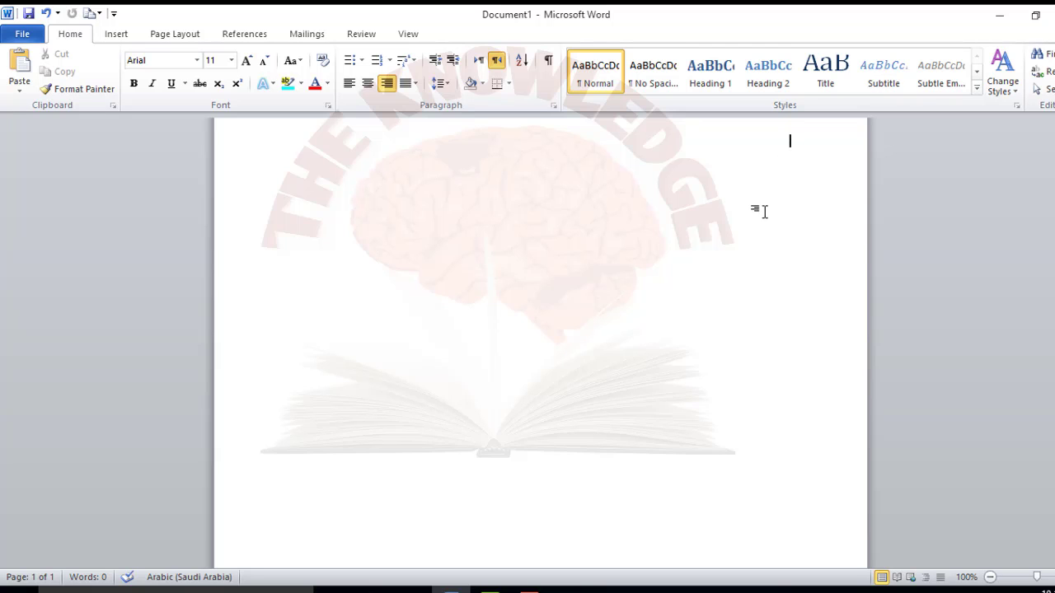
# Step: Switch to Chrome and examine the InPage to Unicode Urdu Text Converter page from the "inpage convert word" search results
pyautogui.click(373, 589)
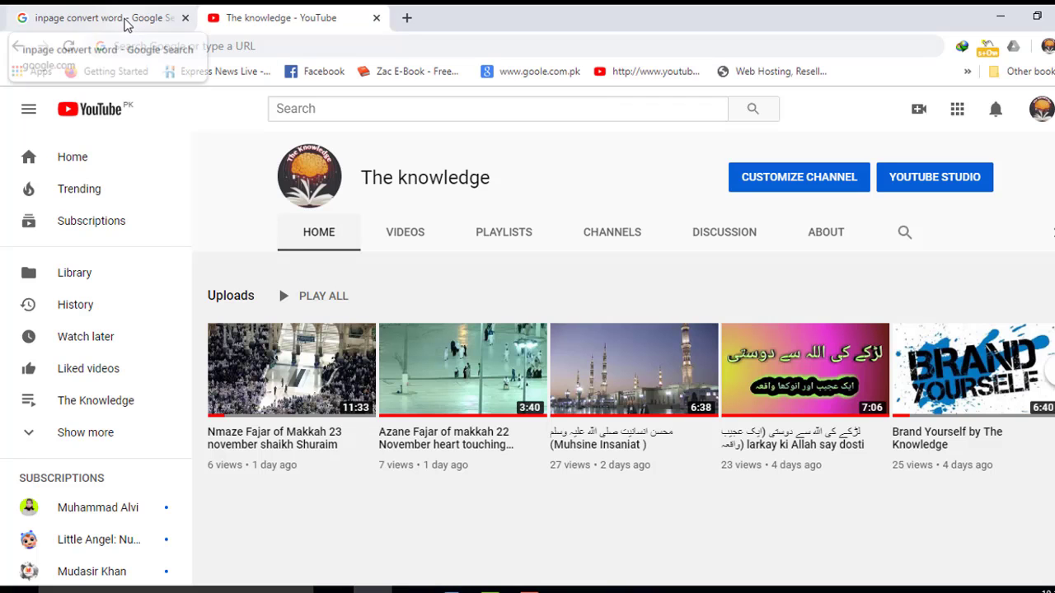
pyautogui.click(125, 24)
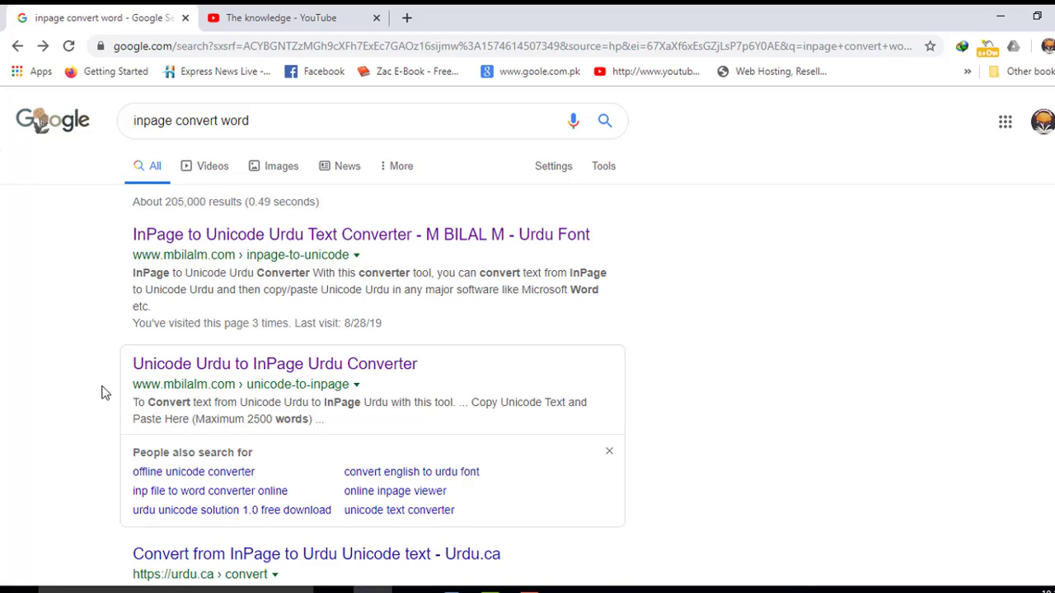
pyautogui.click(218, 241)
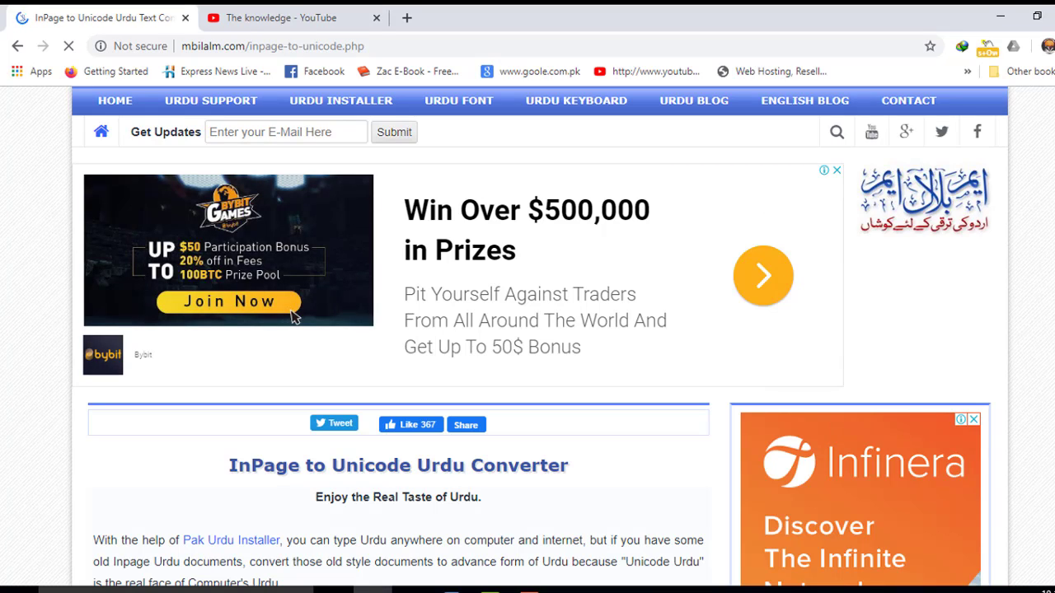
pyautogui.scroll(-4, 527, 330)
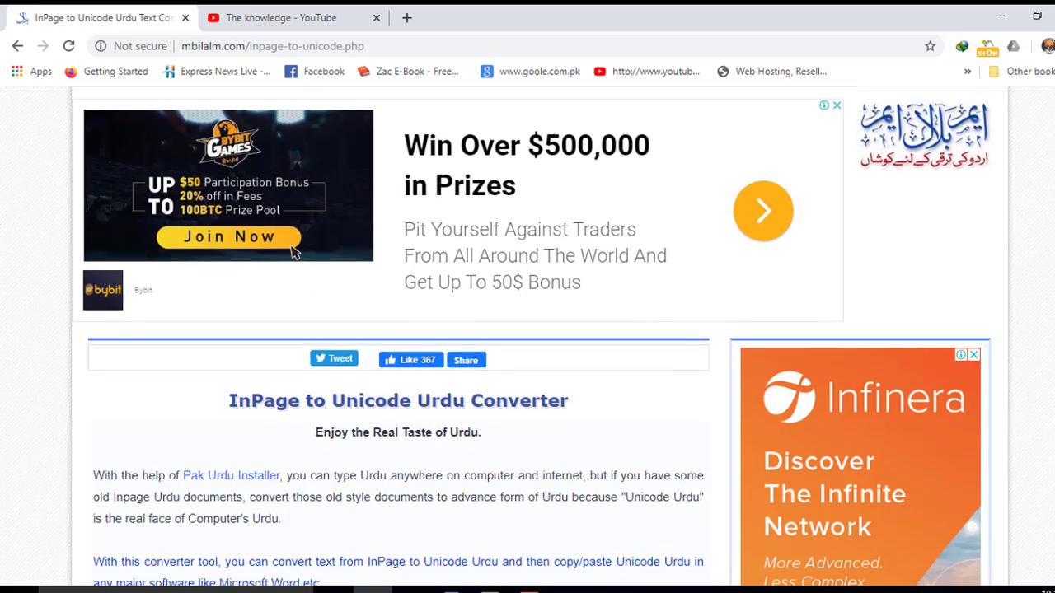
pyautogui.scroll(-2, 527, 329)
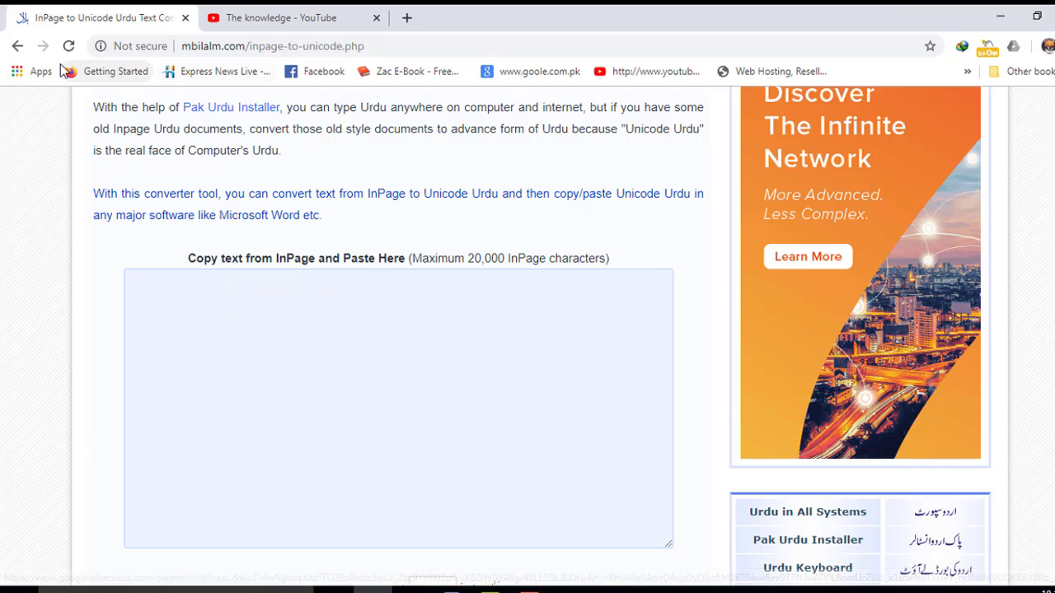
# Step: Return to the search results and examine the Unicode Urdu to InPage Urdu Converter page
pyautogui.click(26, 51)
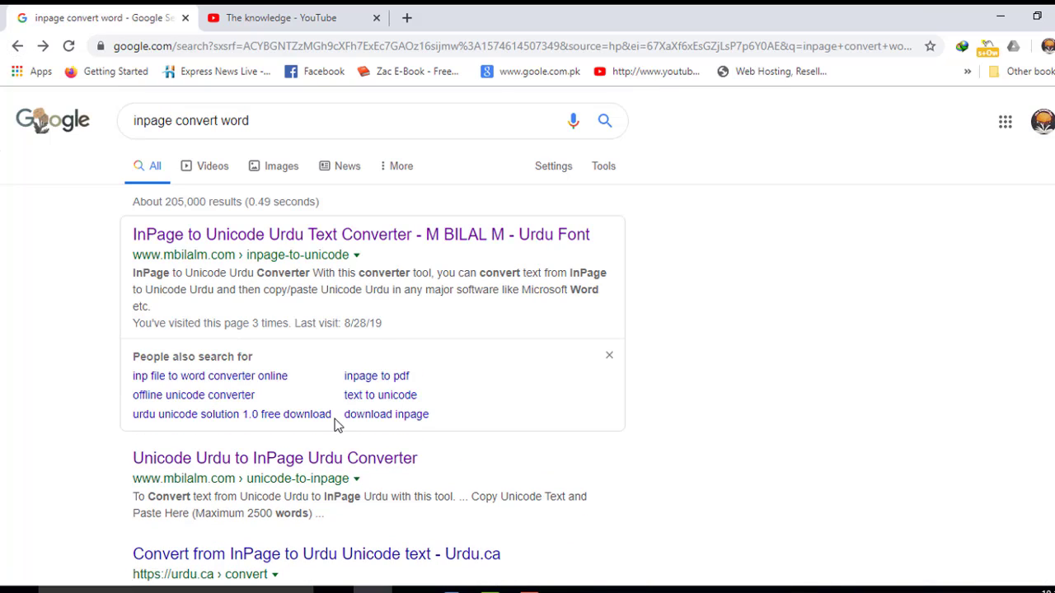
pyautogui.click(300, 469)
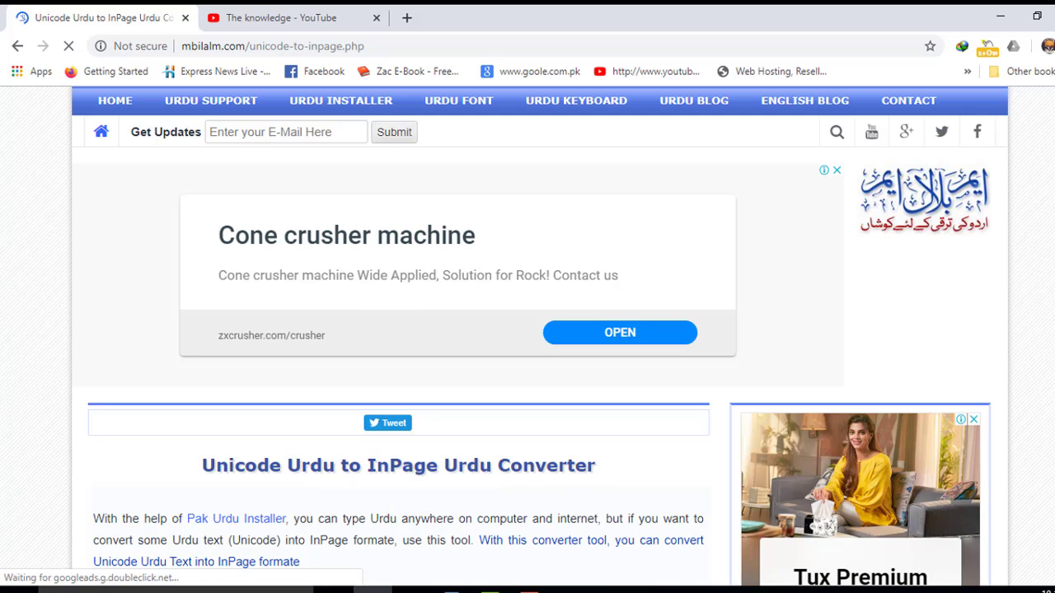
pyautogui.scroll(-4, 635, 558)
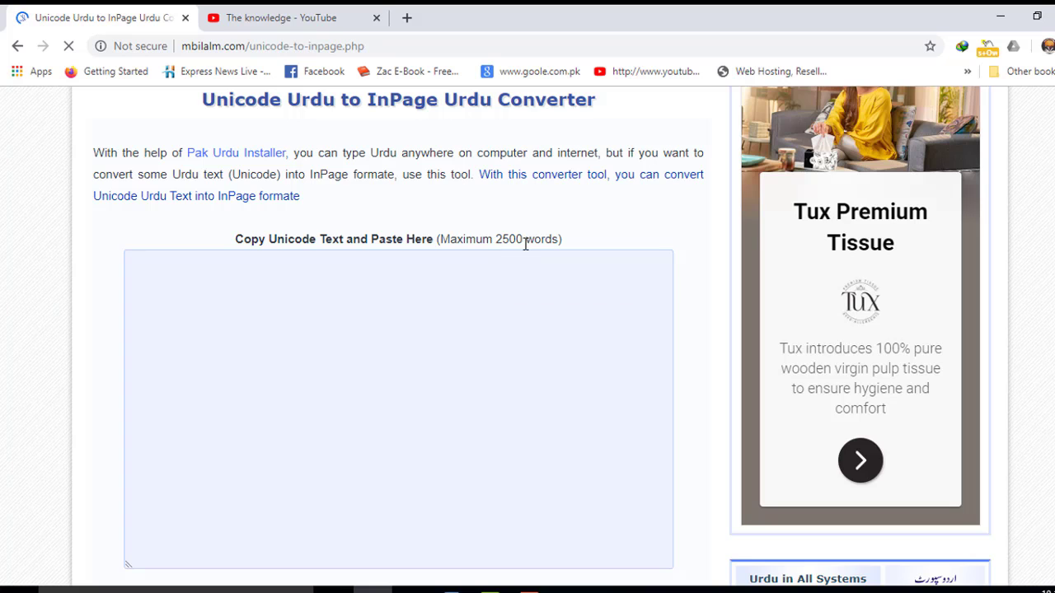
# Step: Go back to the search results and open the InPage to Unicode Urdu converter at its text input form
pyautogui.click(17, 46)
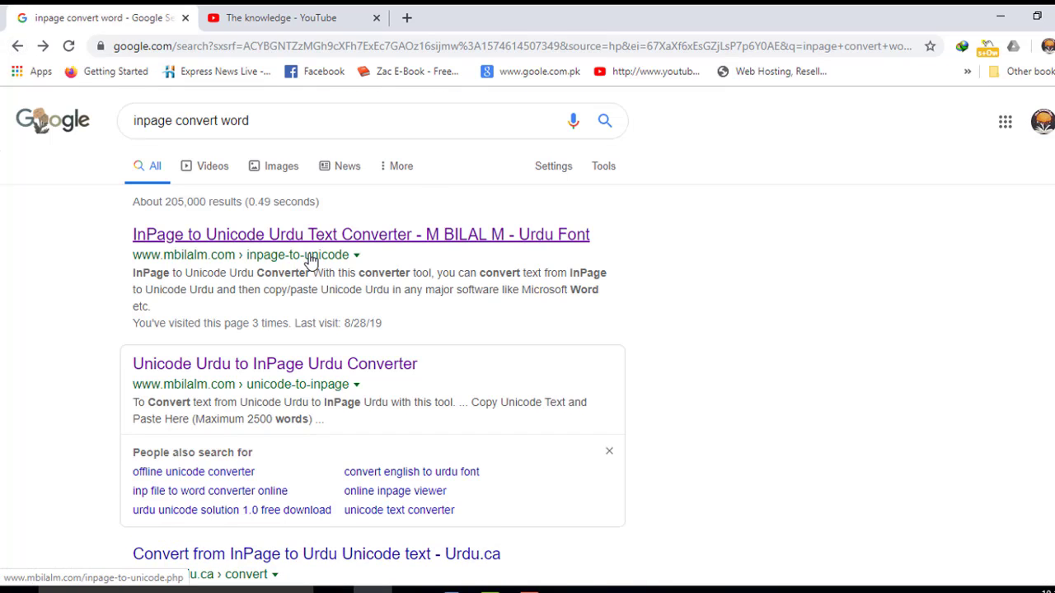
pyautogui.click(299, 248)
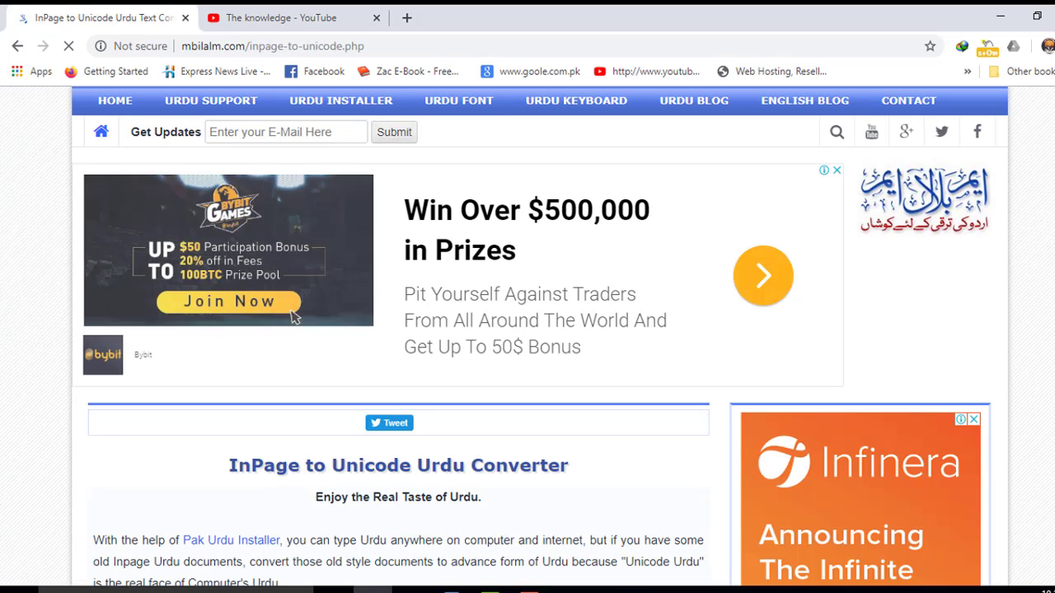
pyautogui.scroll(-2, 295, 160)
pyautogui.scroll(-4, 294, 161)
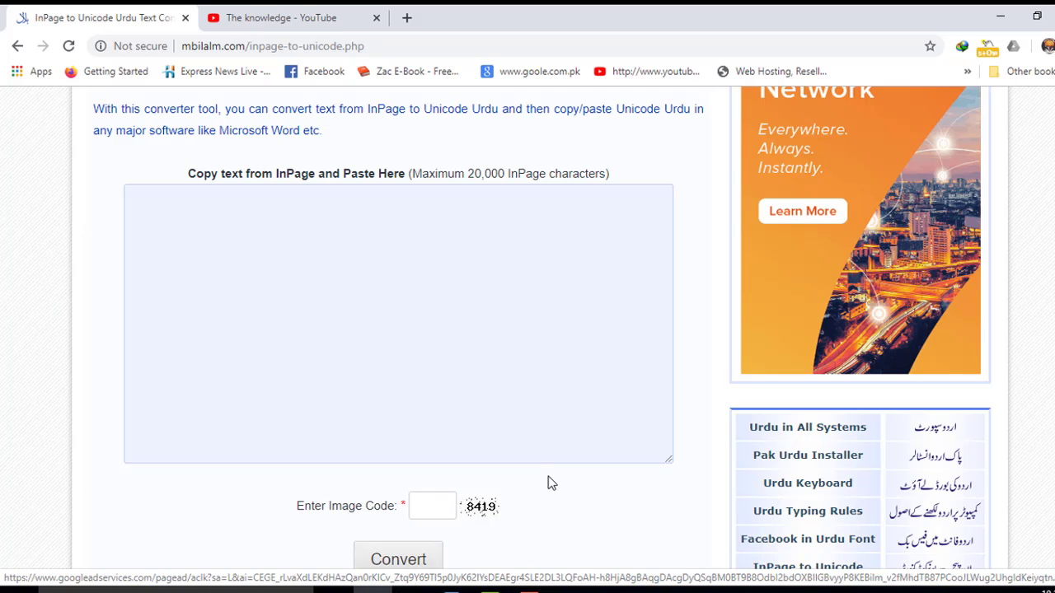
# Step: Copy the five-line Urdu paragraph above the Arabic verse in InPage and paste it into the converter's input box in Chrome
pyautogui.hotkey('alt', 'Tab')
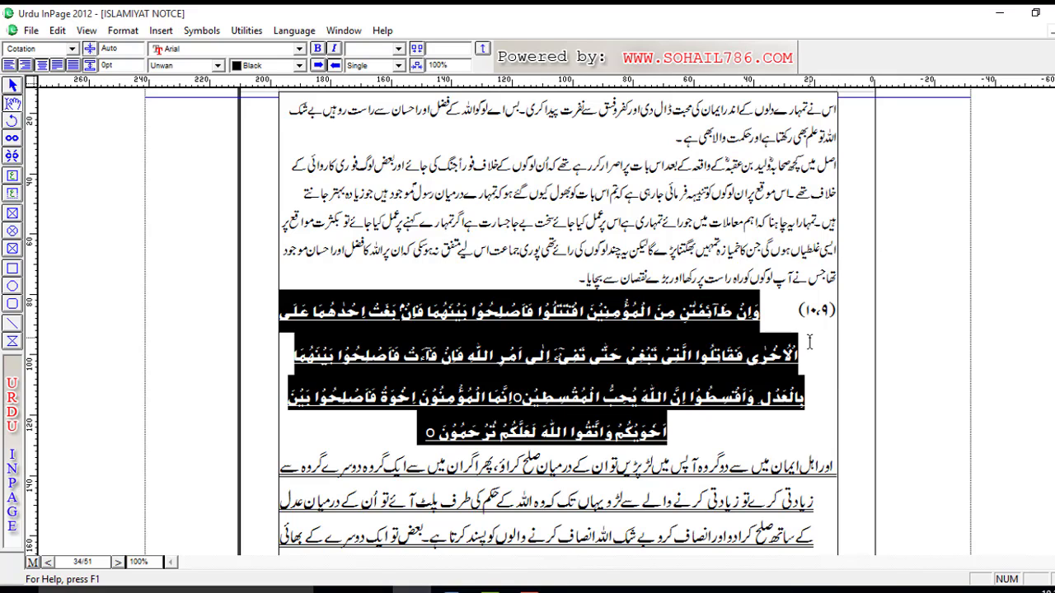
pyautogui.moveTo(834, 156); pyautogui.dragTo(579, 281)
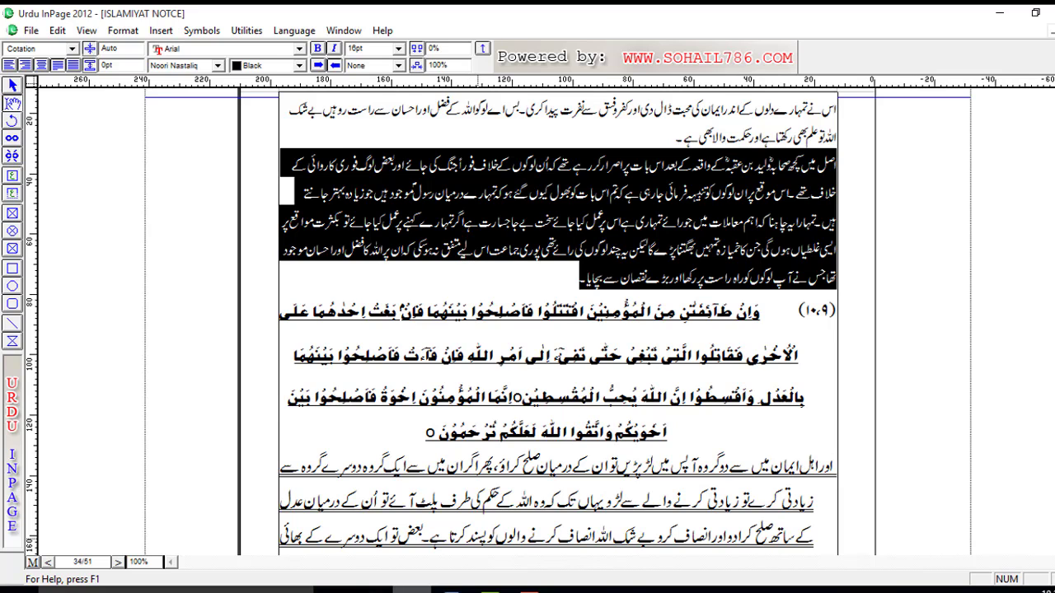
pyautogui.click(373, 590)
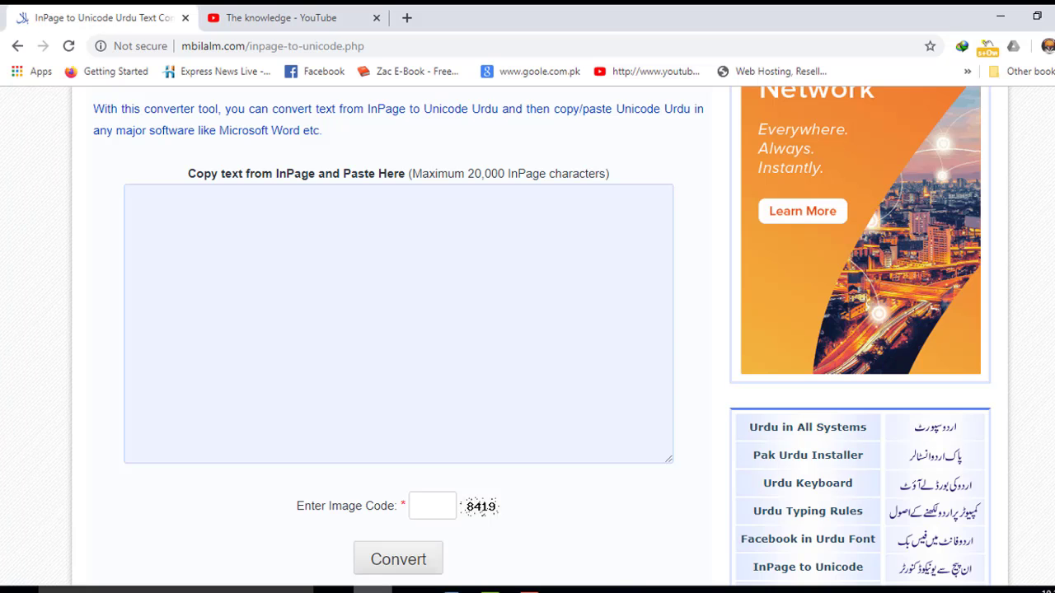
pyautogui.click(273, 286)
pyautogui.rightClick(273, 286)
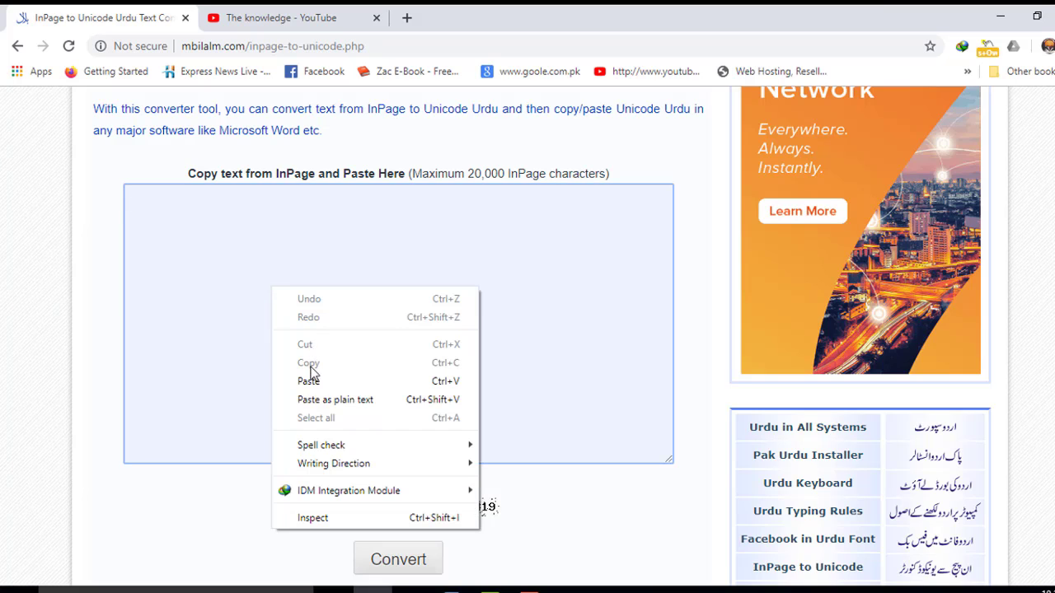
pyautogui.click(309, 380)
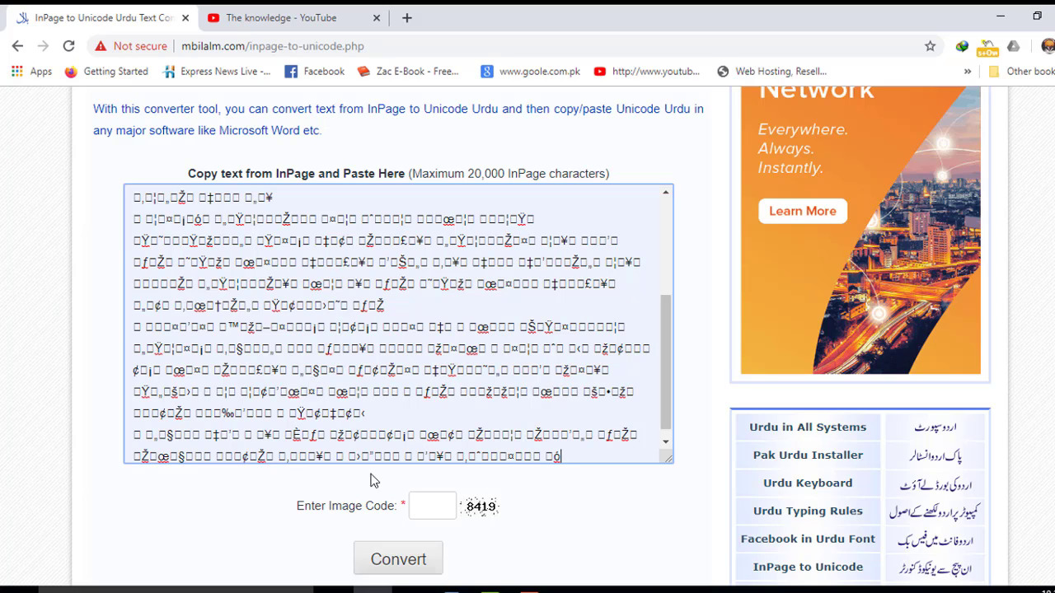
# Step: Enter the displayed image code and convert the pasted InPage text to Unicode Urdu
pyautogui.click(424, 506)
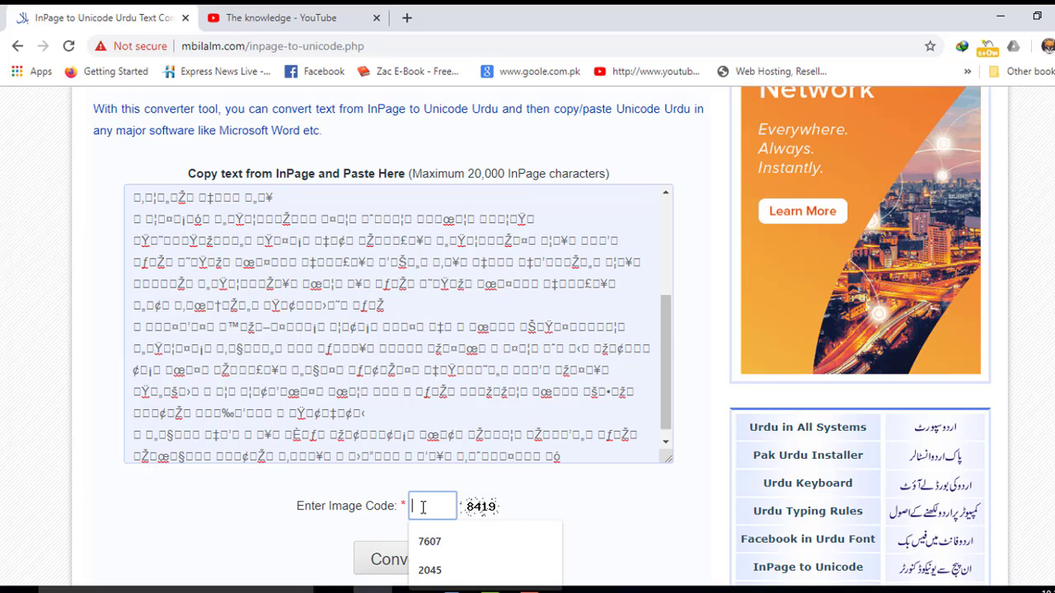
pyautogui.write('84')
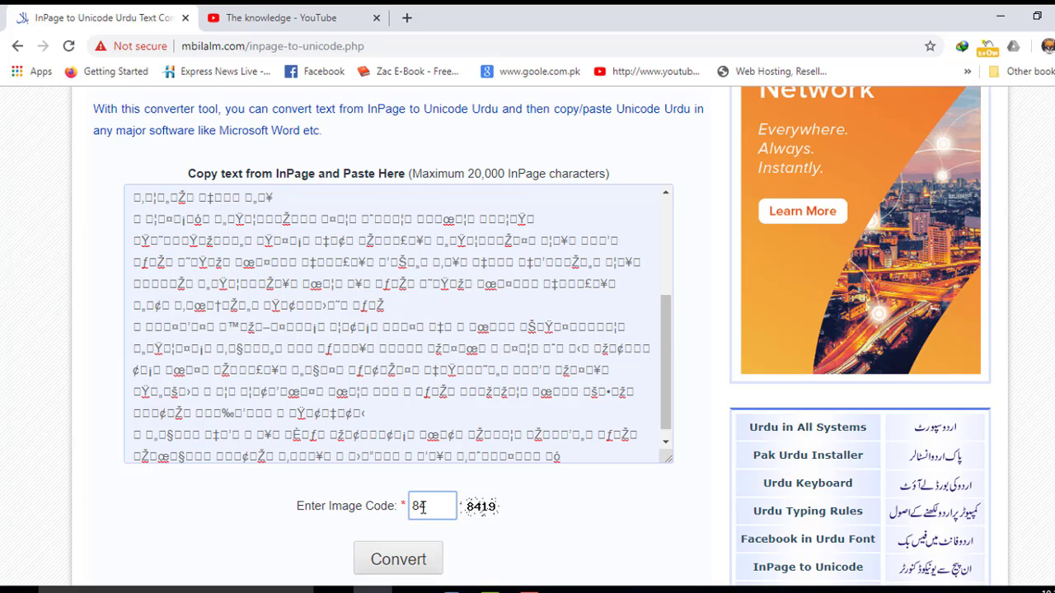
pyautogui.write('19')
pyautogui.click(396, 561)
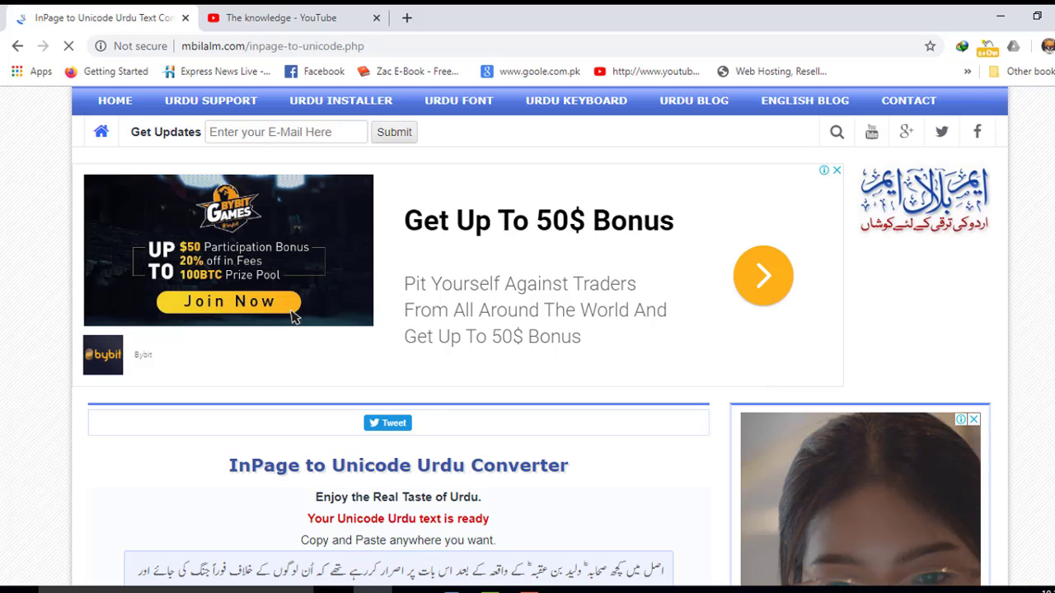
pyautogui.scroll(-5, 294, 317)
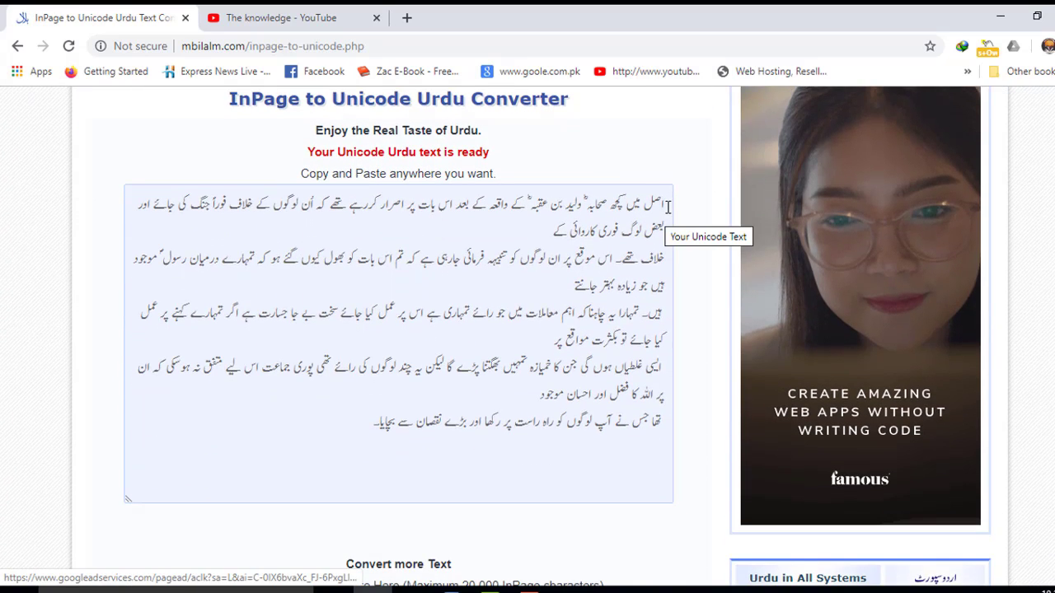
# Step: Copy all the converted Unicode Urdu text from the converter's result box and paste it as text only into the blank Word document
pyautogui.moveTo(667, 206); pyautogui.dragTo(373, 418)
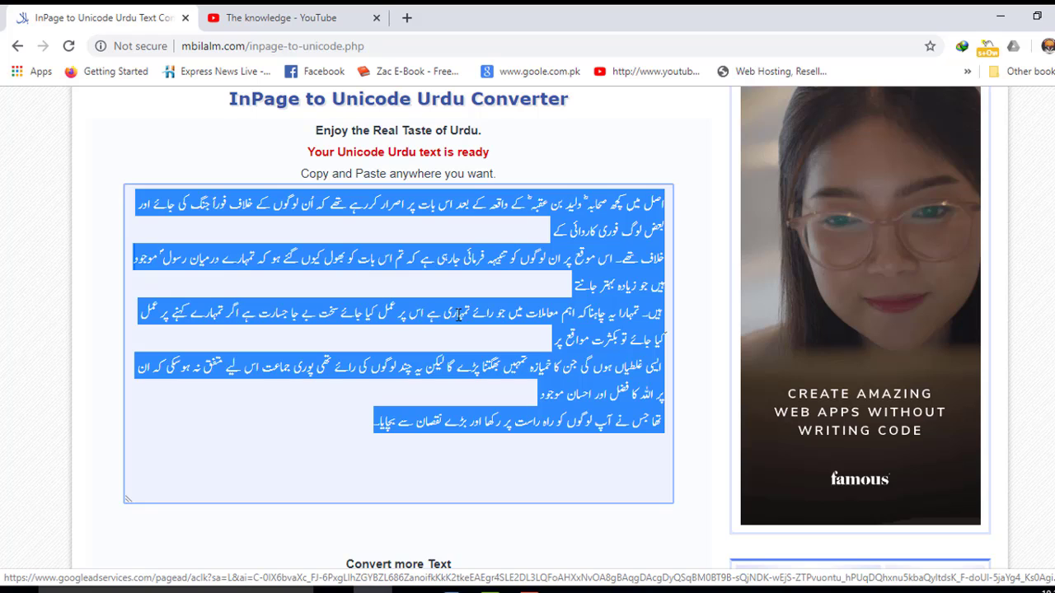
pyautogui.rightClick(397, 317)
pyautogui.click(444, 347)
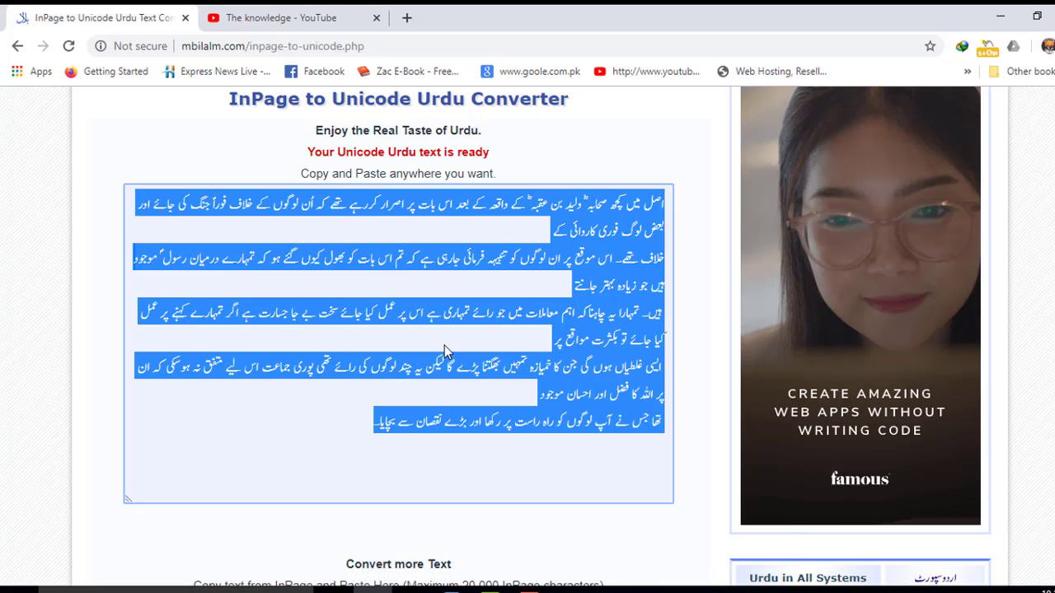
pyautogui.click(451, 589)
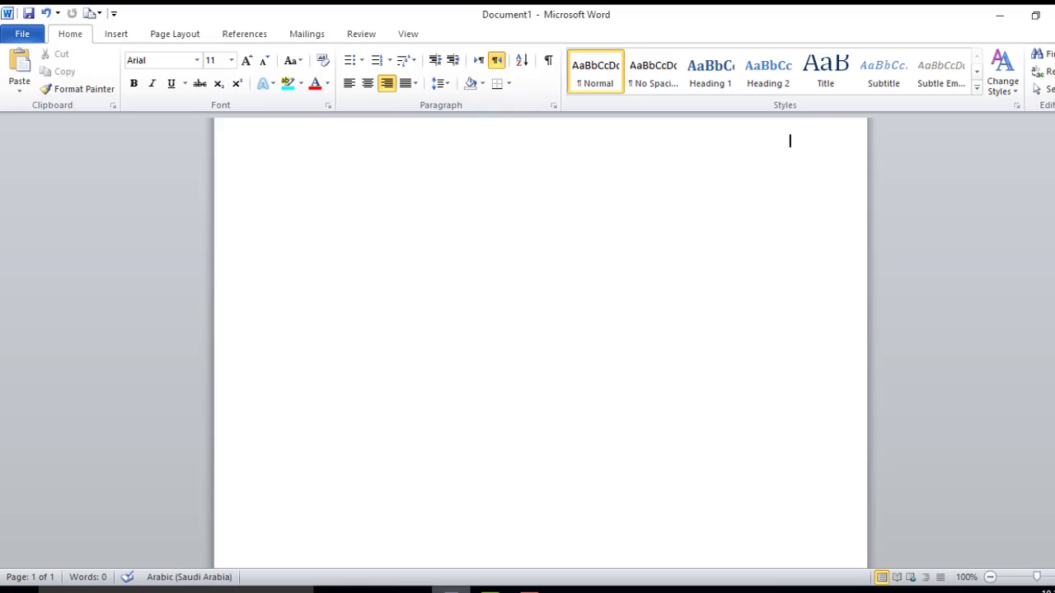
pyautogui.rightClick(508, 226)
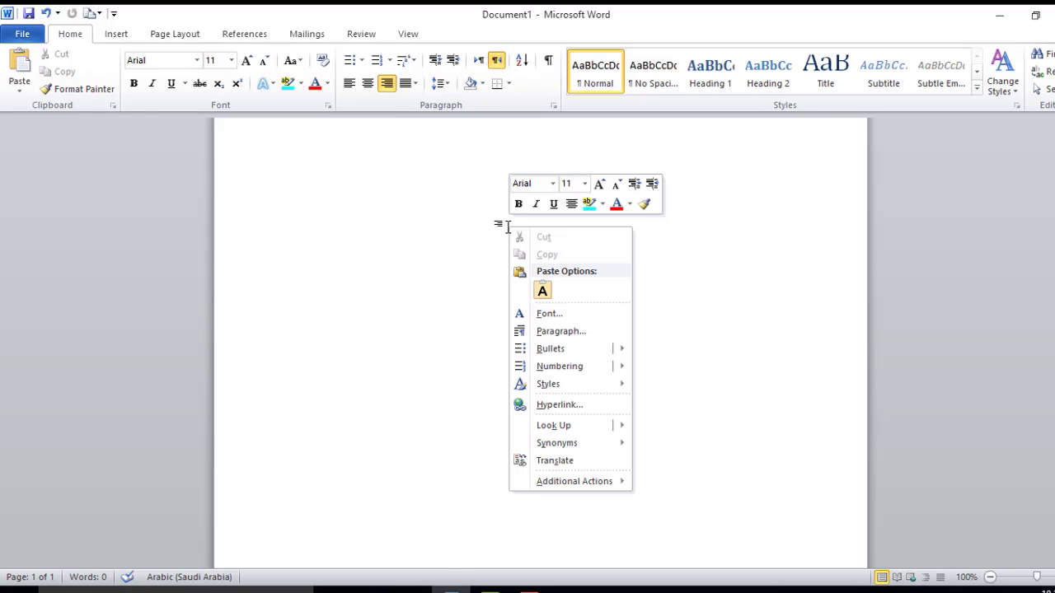
pyautogui.click(544, 291)
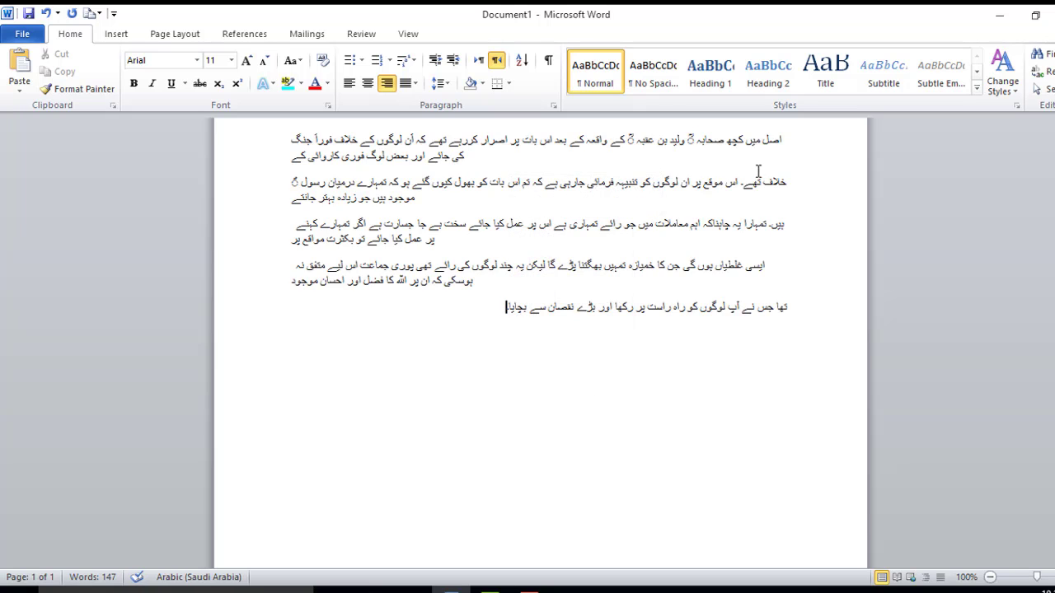
# Step: Format all the pasted Urdu text in the Jameel Noori font at size 18
pyautogui.moveTo(781, 139); pyautogui.dragTo(768, 140)
pyautogui.moveTo(716, 183); pyautogui.dragTo(495, 307)
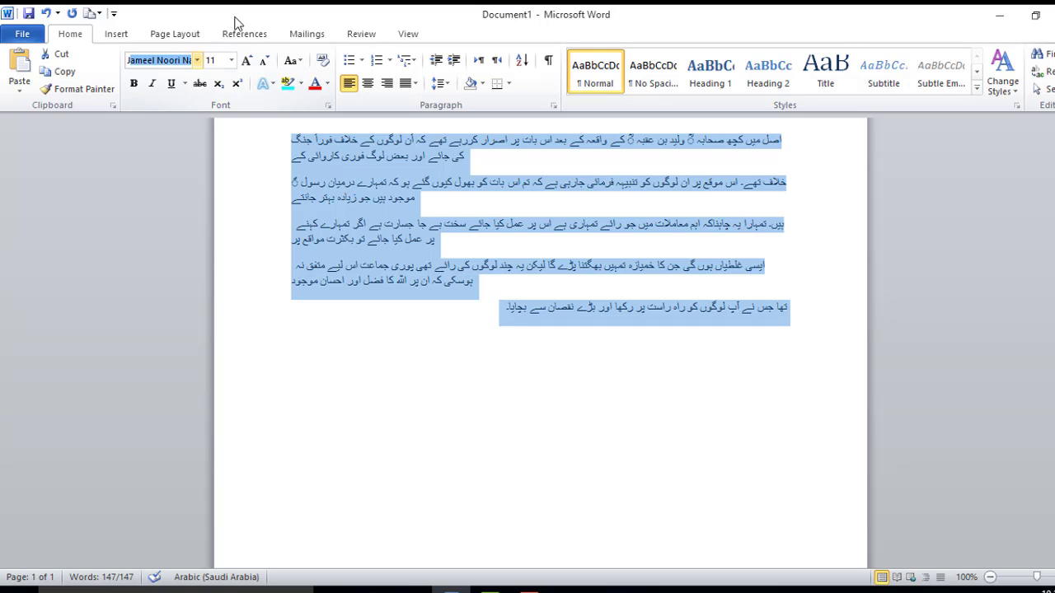
pyautogui.click(246, 62)
pyautogui.click(247, 62)
pyautogui.click(247, 62)
pyautogui.click(247, 63)
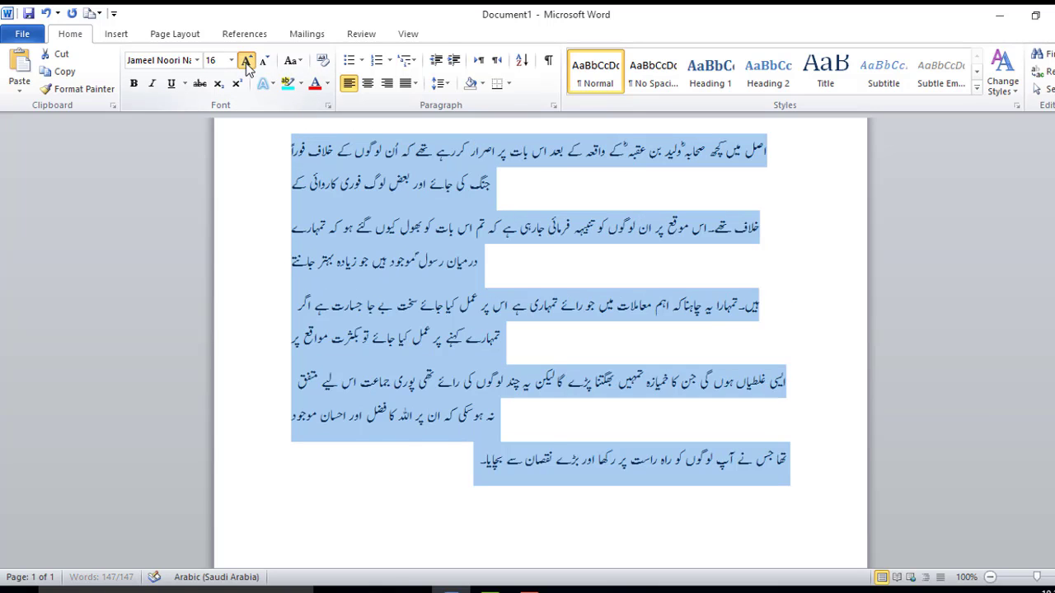
pyautogui.click(246, 62)
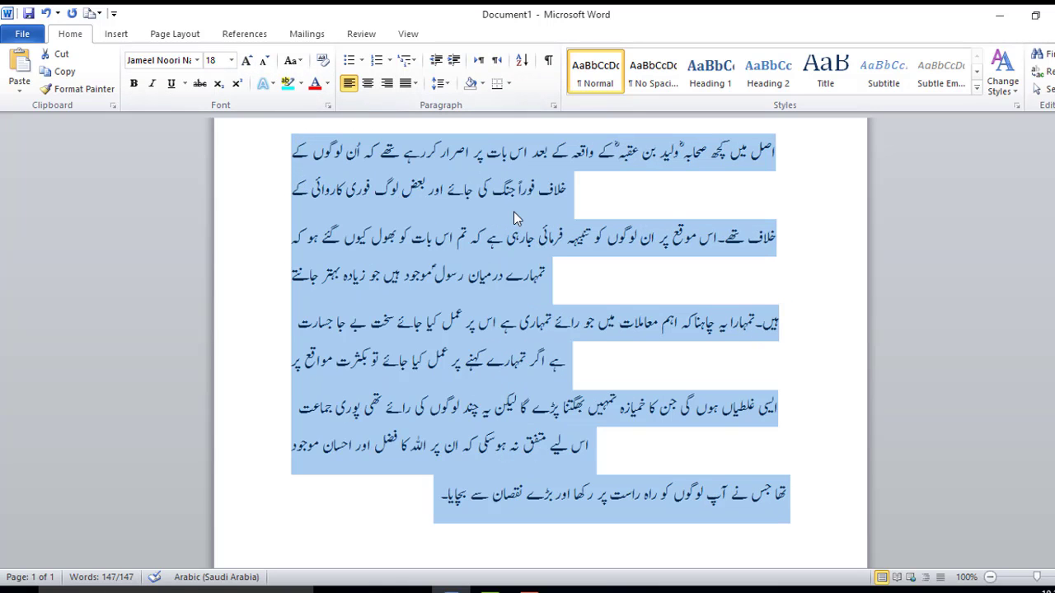
pyautogui.hotkey('ctrl', 'End')
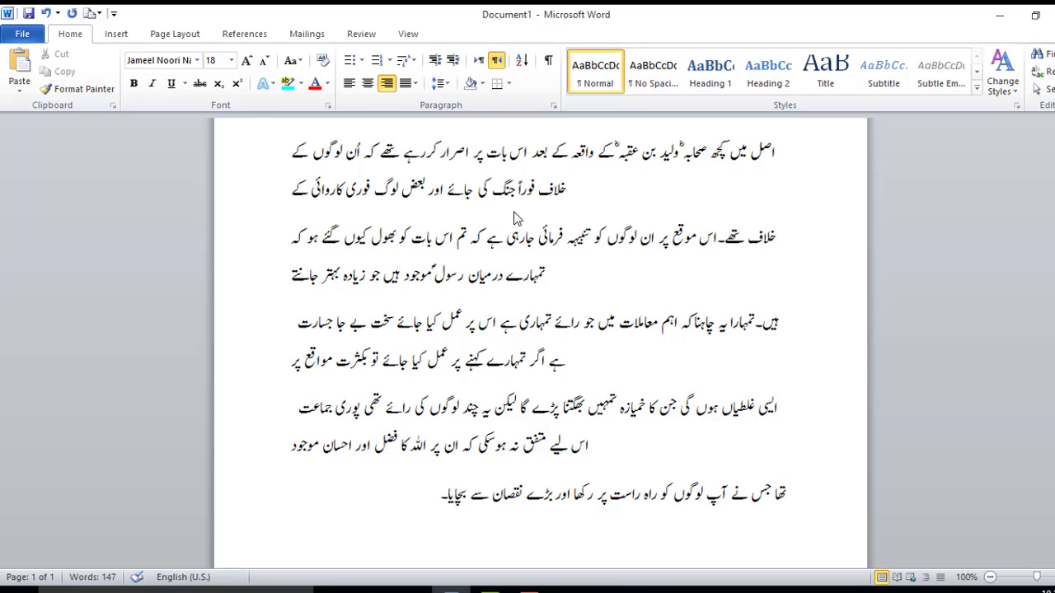
# Step: Select all the Urdu paragraphs in the document and align them to the right
pyautogui.click(276, 157)
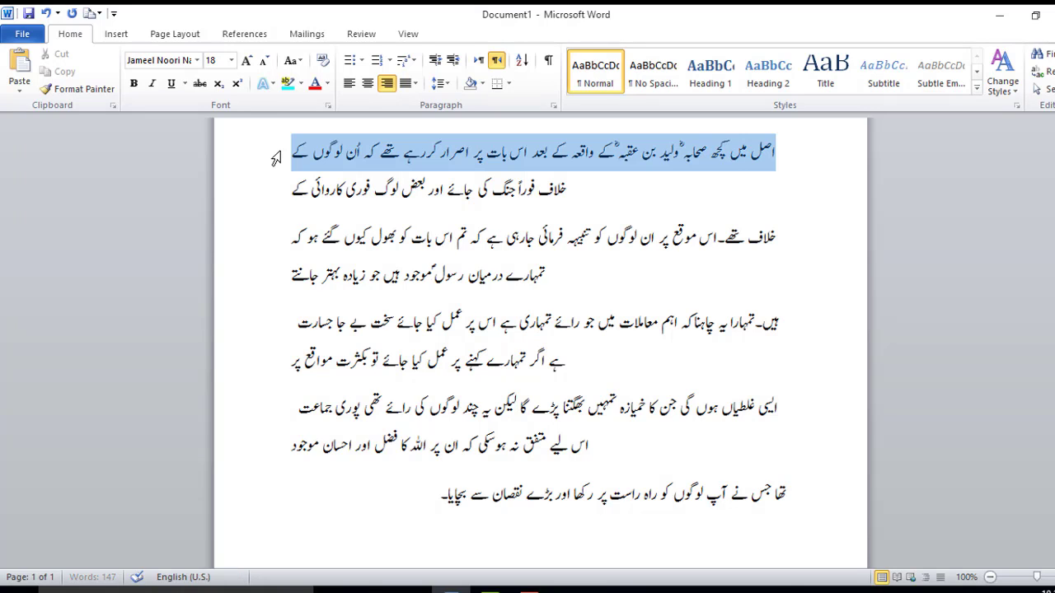
pyautogui.hotkey('shift', 'Down')
pyautogui.hotkey('shift', 'Down')
pyautogui.hotkey('shift', 'Down')
pyautogui.hotkey('shift', 'Down')
pyautogui.hotkey('shift', 'Down')
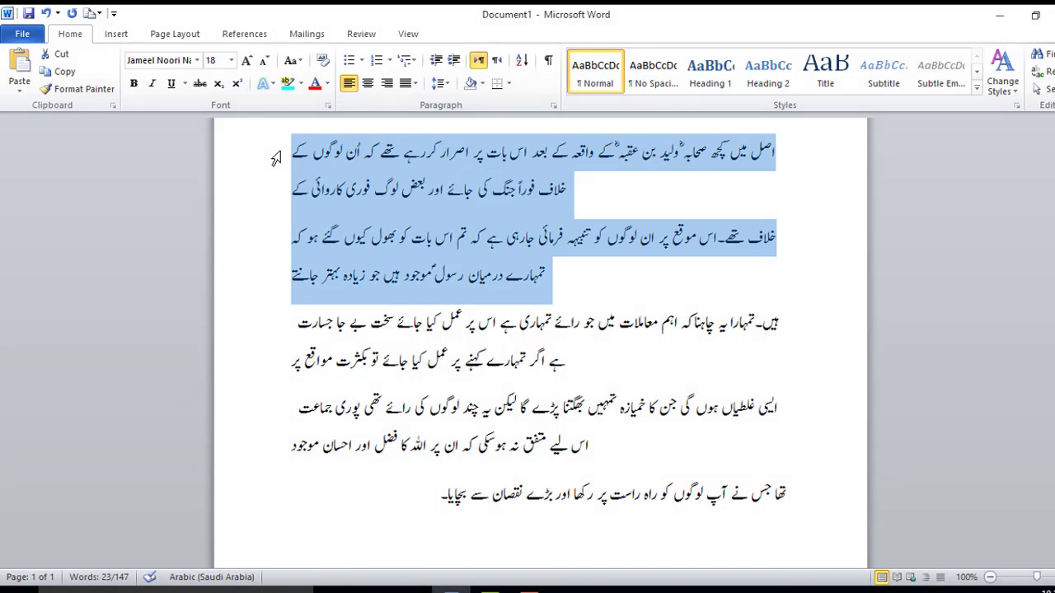
pyautogui.hotkey('shift', 'Down')
pyautogui.hotkey('shift', 'Down')
pyautogui.hotkey('shift', 'Down')
pyautogui.hotkey('shift', 'Down')
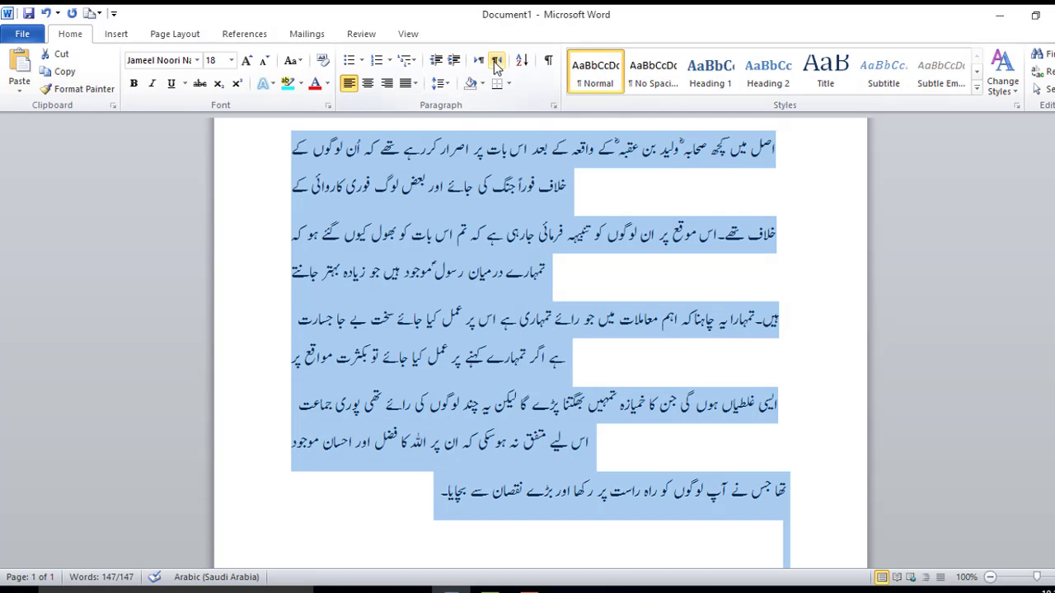
pyautogui.click(388, 84)
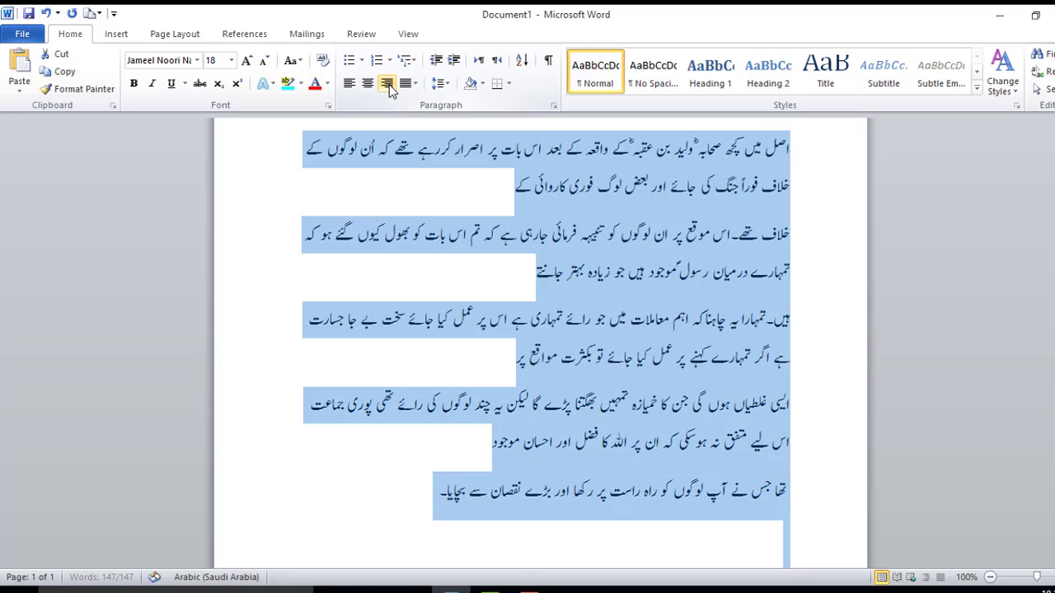
pyautogui.click(438, 197)
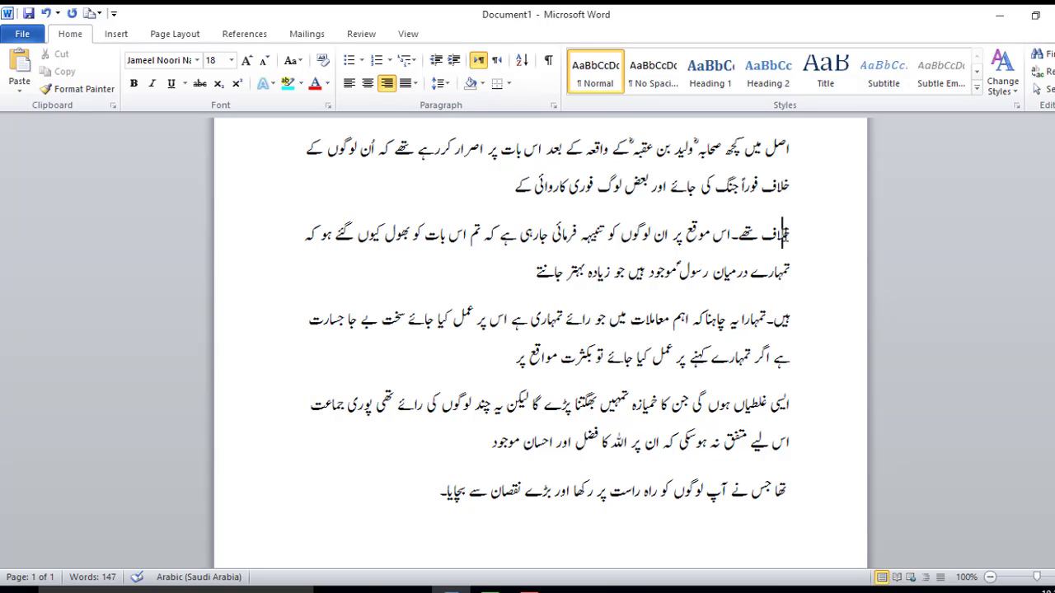
# Step: Delete the first letter of the second Urdu paragraph and join that paragraph to the end of the first one
pyautogui.press('Delete')
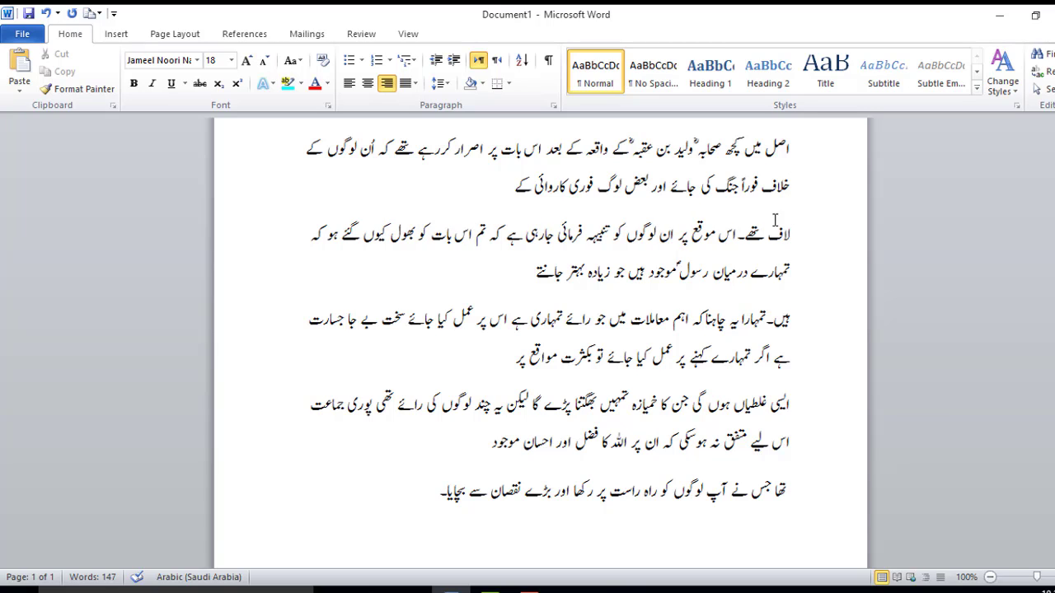
pyautogui.hotkey('alt', 'shift')
pyautogui.click(792, 235)
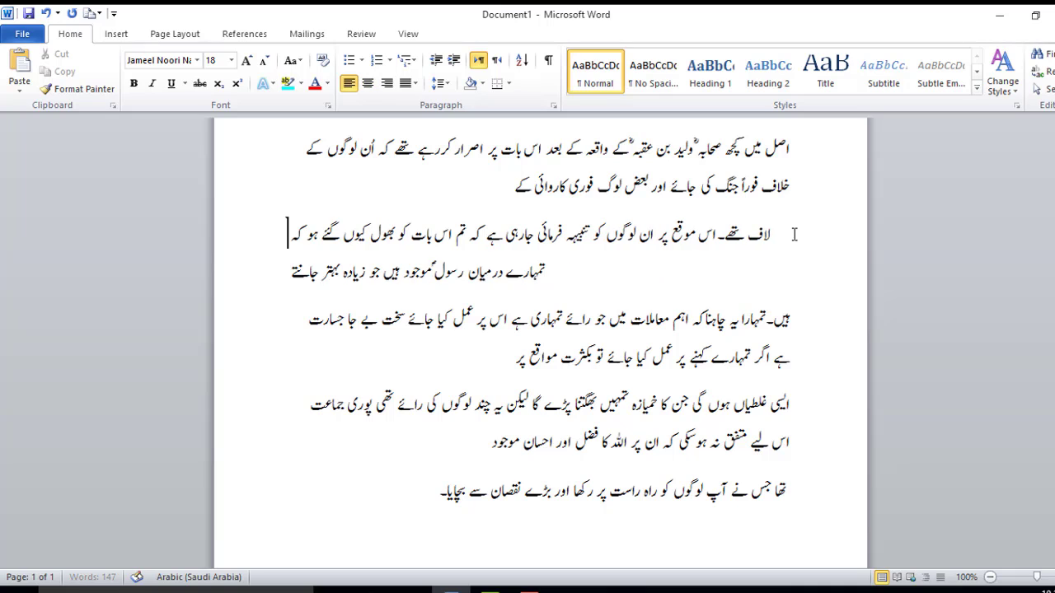
pyautogui.press('BackSpace')
pyautogui.press('BackSpace')
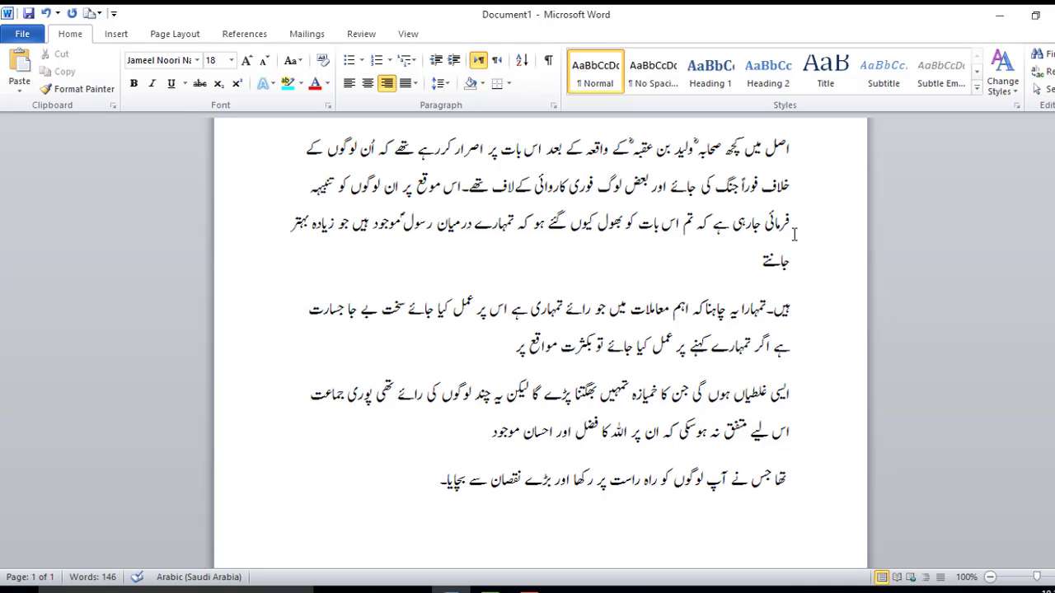
# Step: Join the paragraph beginning with "ہیں" to the end of the paragraph above it
pyautogui.press('Down')
pyautogui.press('Right')
pyautogui.press('Right')
pyautogui.press('Right')
pyautogui.press('Right')
pyautogui.press('Right')
pyautogui.press('Right')
pyautogui.press('Right')
pyautogui.press('Right')
pyautogui.press('Right')
pyautogui.press('Right')
pyautogui.press('Right')
pyautogui.press('Right')
pyautogui.press('Right')
pyautogui.press('End')
pyautogui.hotkey('ctrl', 'e')
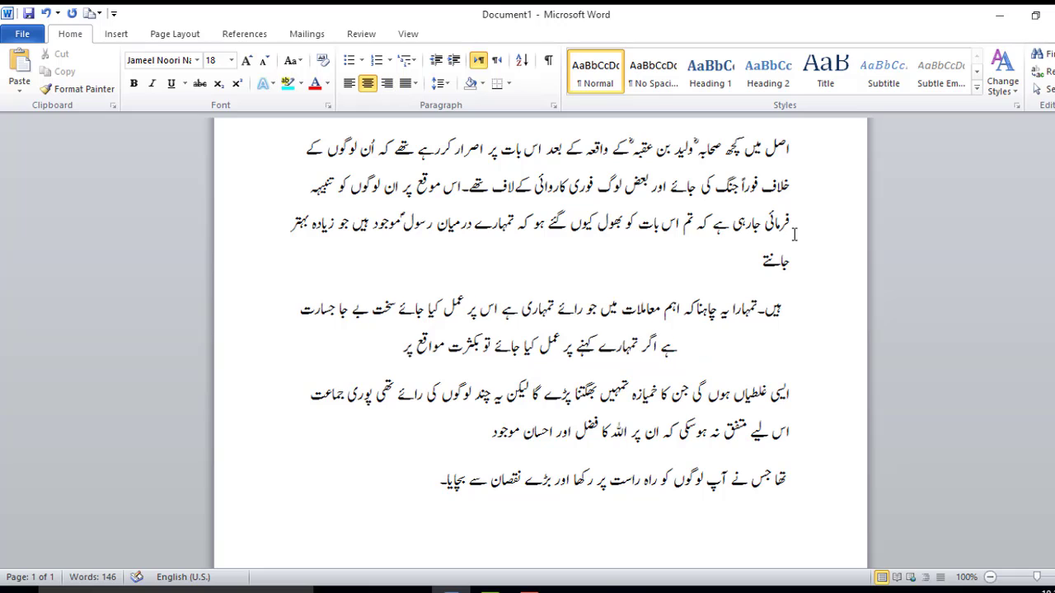
pyautogui.hotkey('ctrl', 'j')
pyautogui.press('Home')
pyautogui.press('BackSpace')
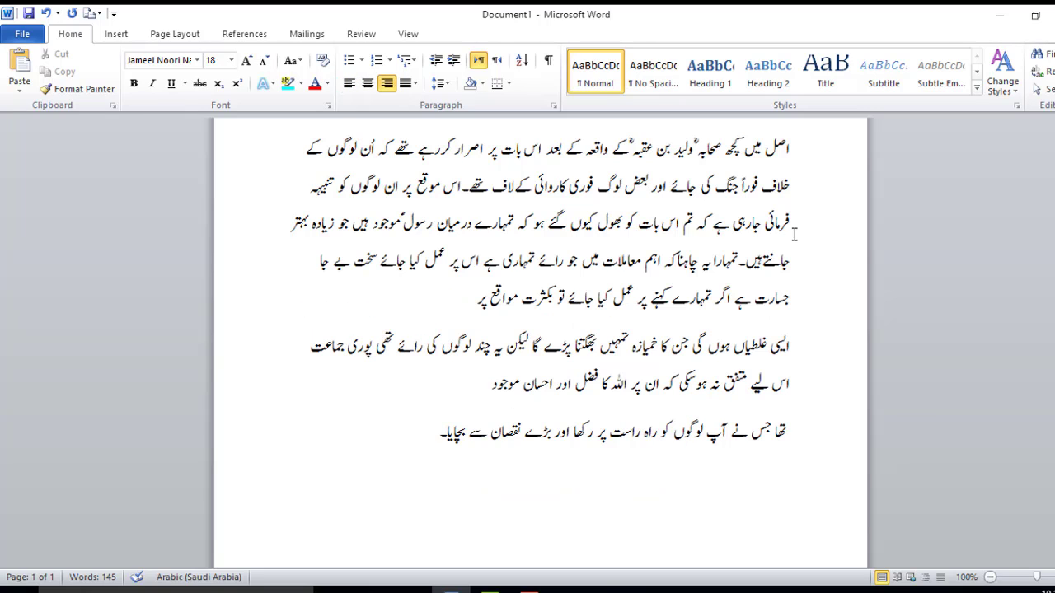
pyautogui.press('Down')
pyautogui.press('Down')
pyautogui.press('Down')
pyautogui.press('Down')
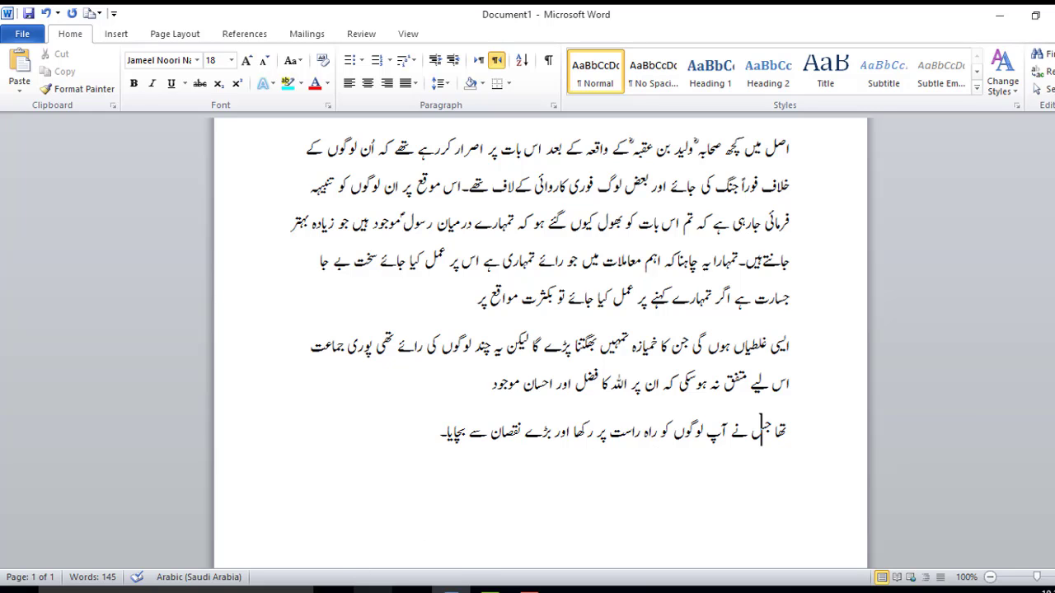
# Step: Copy the four-line Arabic verse below the Urdu paragraph in InPage and paste it into the converter's input box in Chrome
pyautogui.click(373, 588)
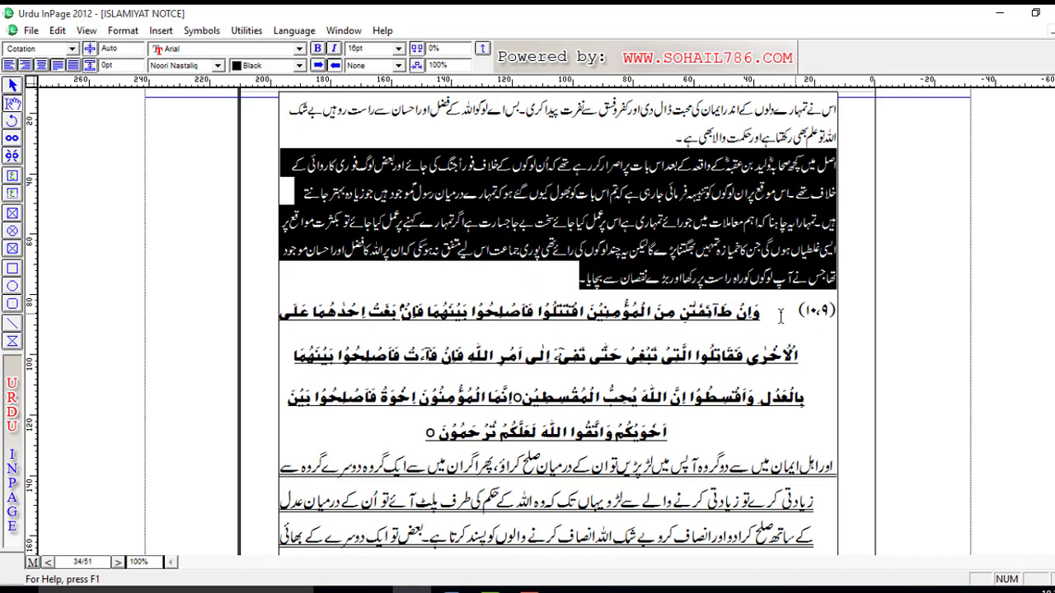
pyautogui.moveTo(766, 309); pyautogui.dragTo(413, 425)
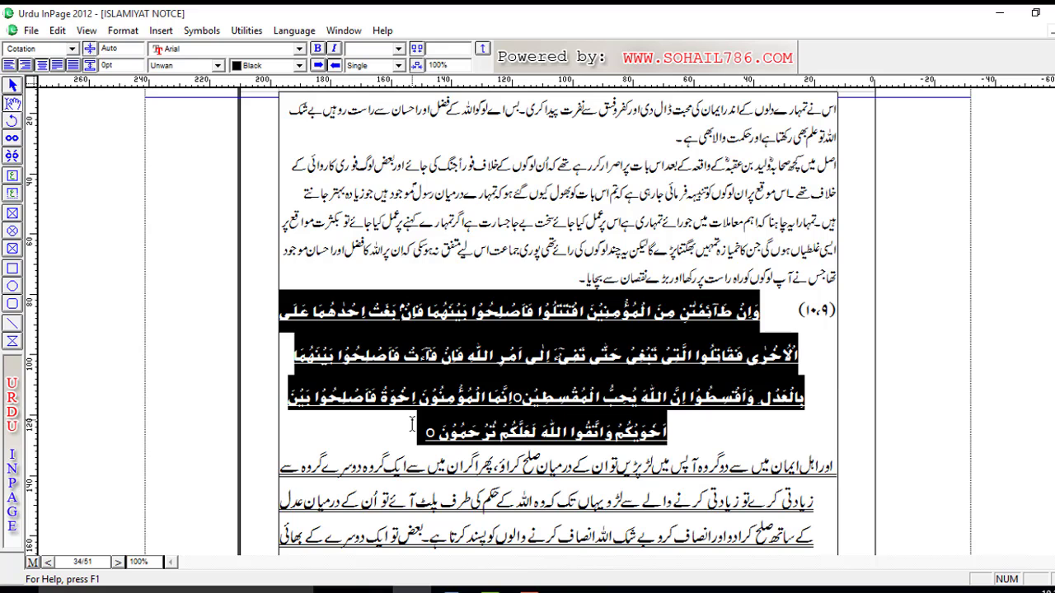
pyautogui.hotkey('ctrl', 'c')
pyautogui.hotkey('alt', 'Tab')
pyautogui.click(522, 278)
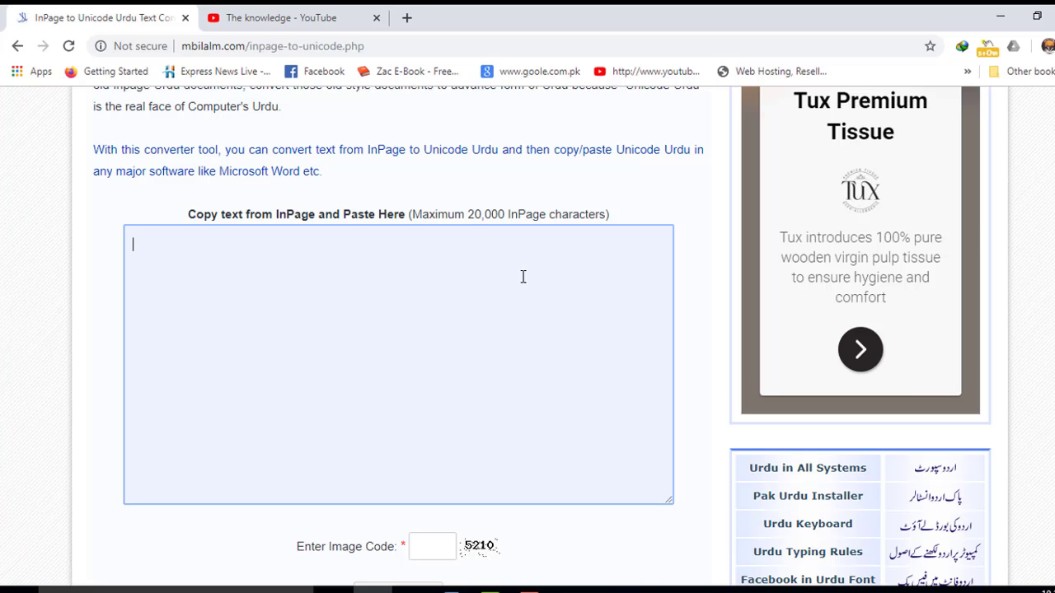
pyautogui.hotkey('ctrl', 'v')
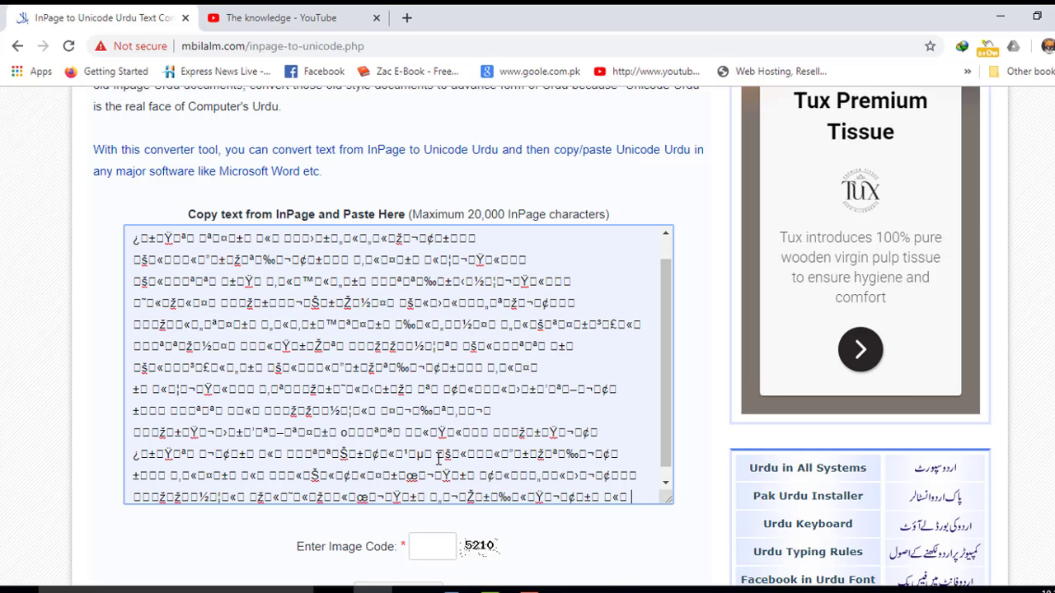
# Step: Fill in the displayed image code and convert the pasted Arabic verse to Unicode
pyautogui.click(426, 558)
pyautogui.write('5')
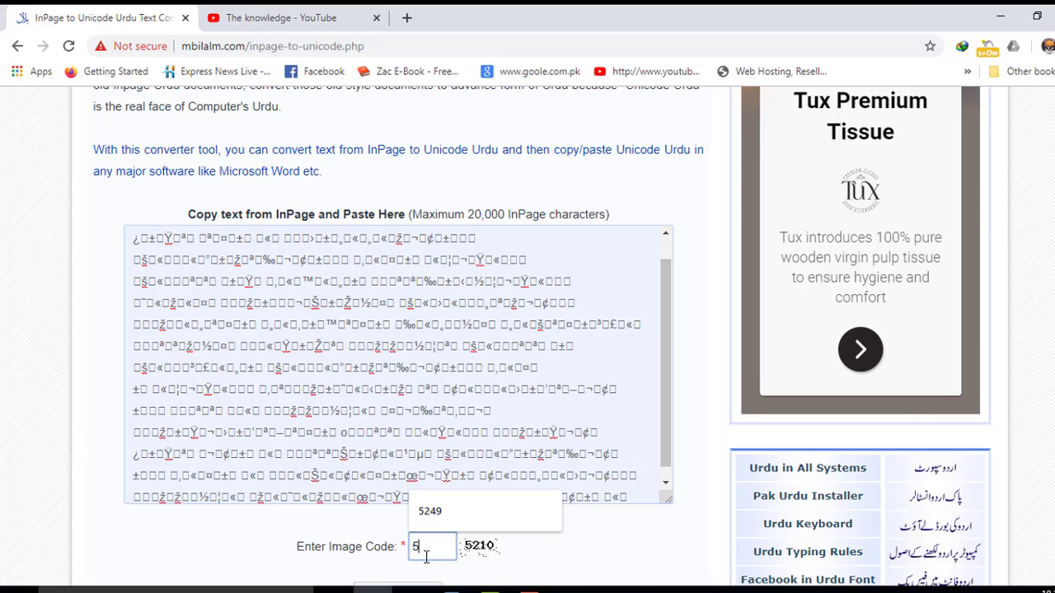
pyautogui.write('21')
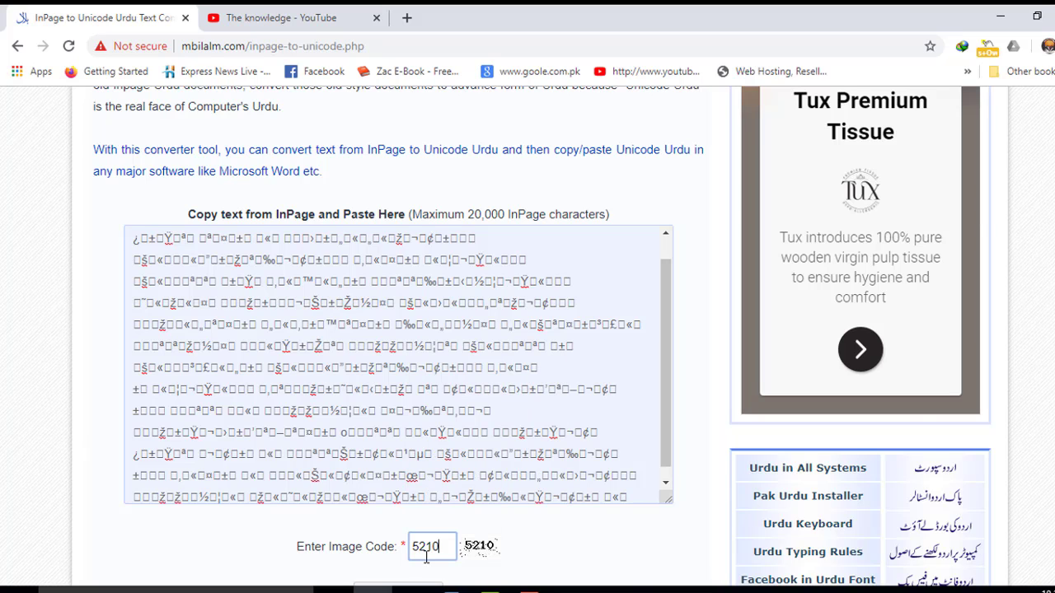
pyautogui.write('0')
pyautogui.scroll(-1, 438, 546)
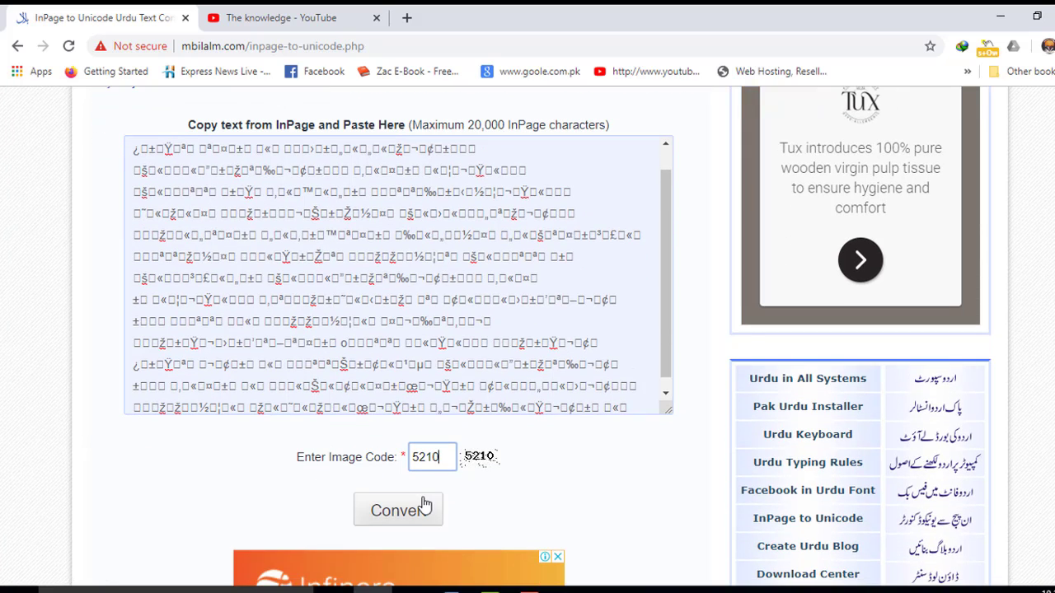
pyautogui.click(423, 503)
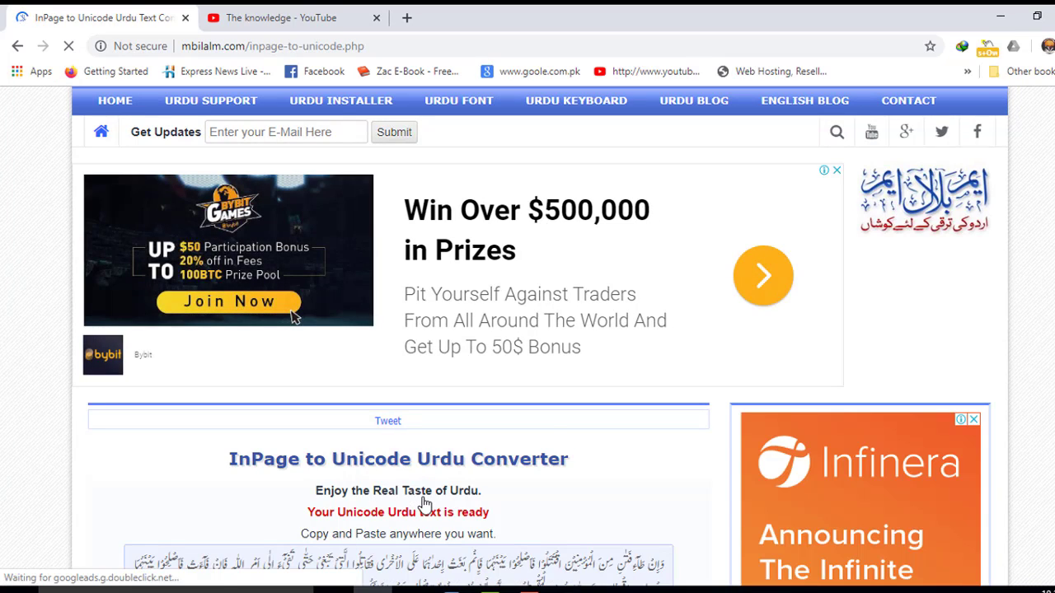
# Step: Copy the converted Arabic verse from the result box and paste it below the last Urdu paragraph in Word
pyautogui.scroll(-5, 1045, 238)
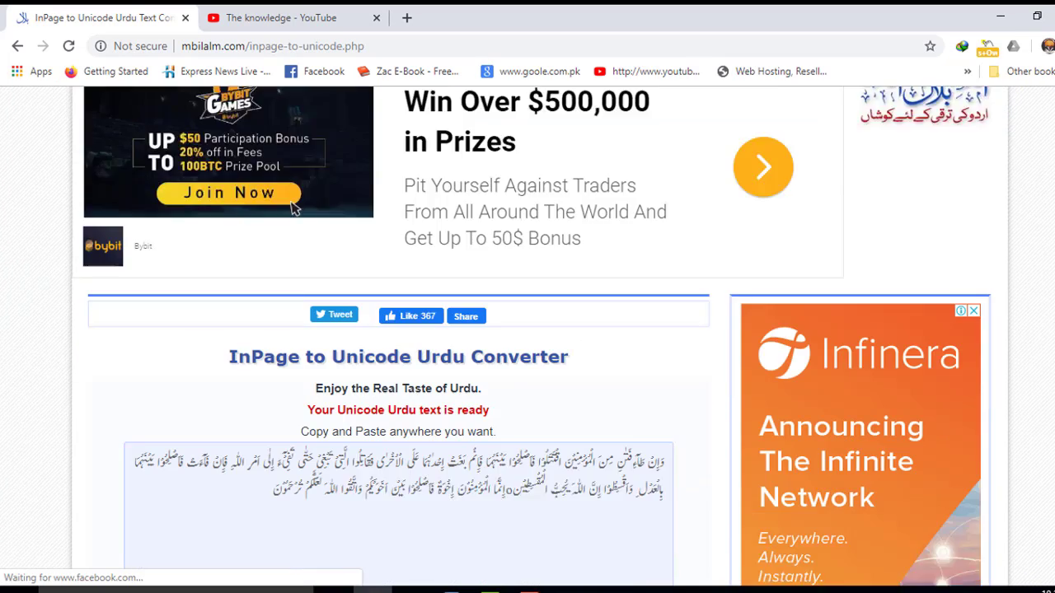
pyautogui.scroll(1, 558, 336)
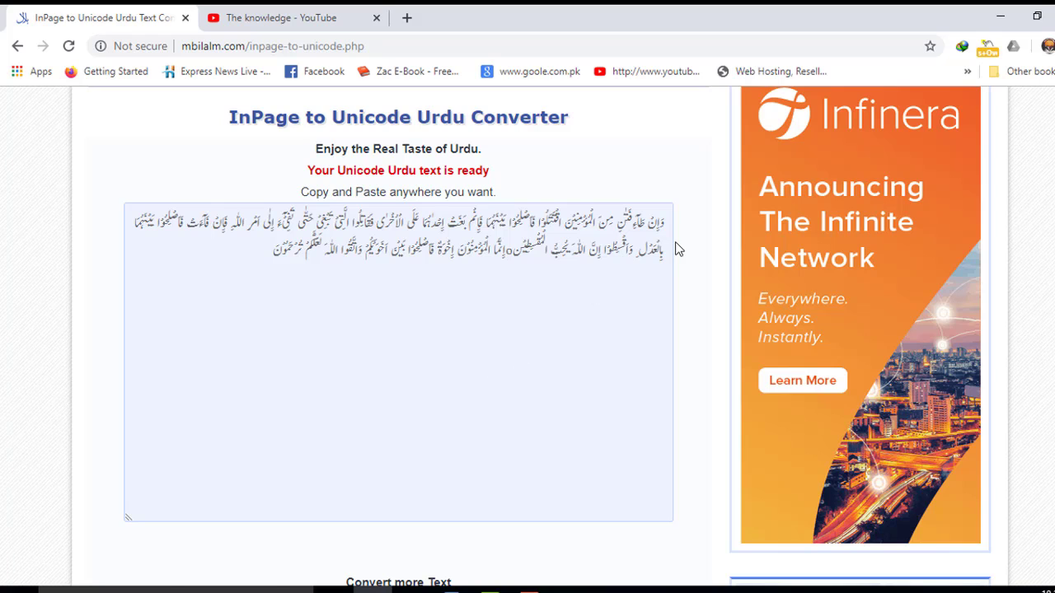
pyautogui.moveTo(666, 223); pyautogui.dragTo(261, 265)
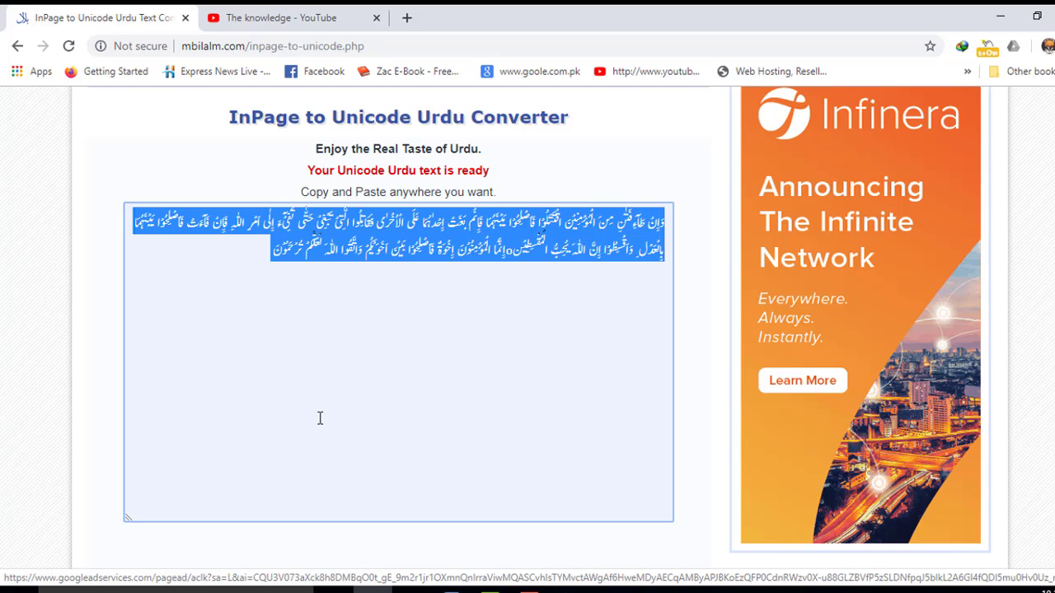
pyautogui.click(451, 589)
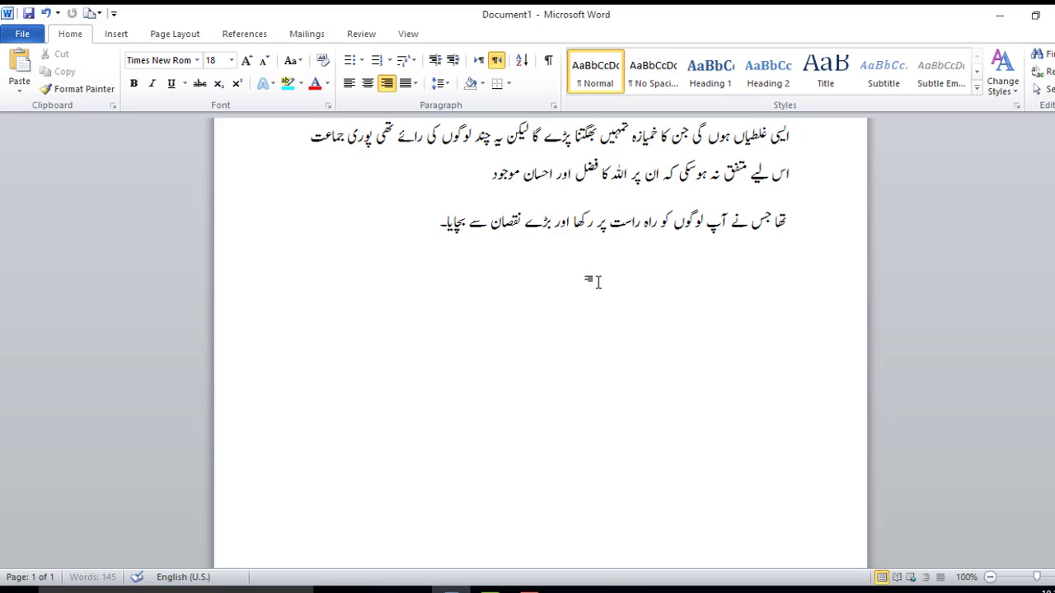
pyautogui.hotkey('ctrl', 'v')
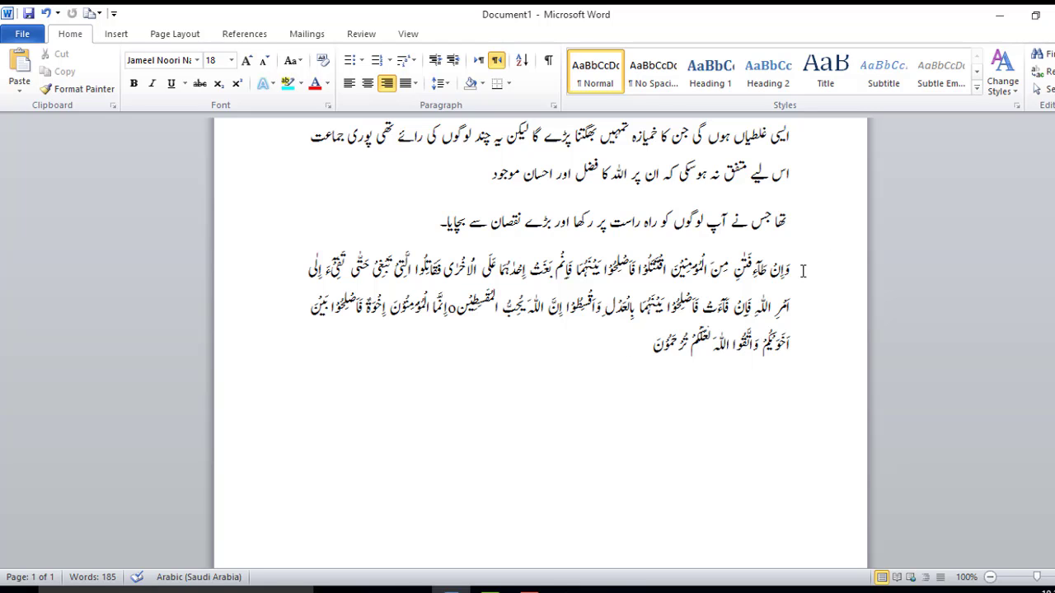
# Step: Select the whole pasted Arabic verse and open its font name for editing
pyautogui.moveTo(802, 270); pyautogui.dragTo(651, 350)
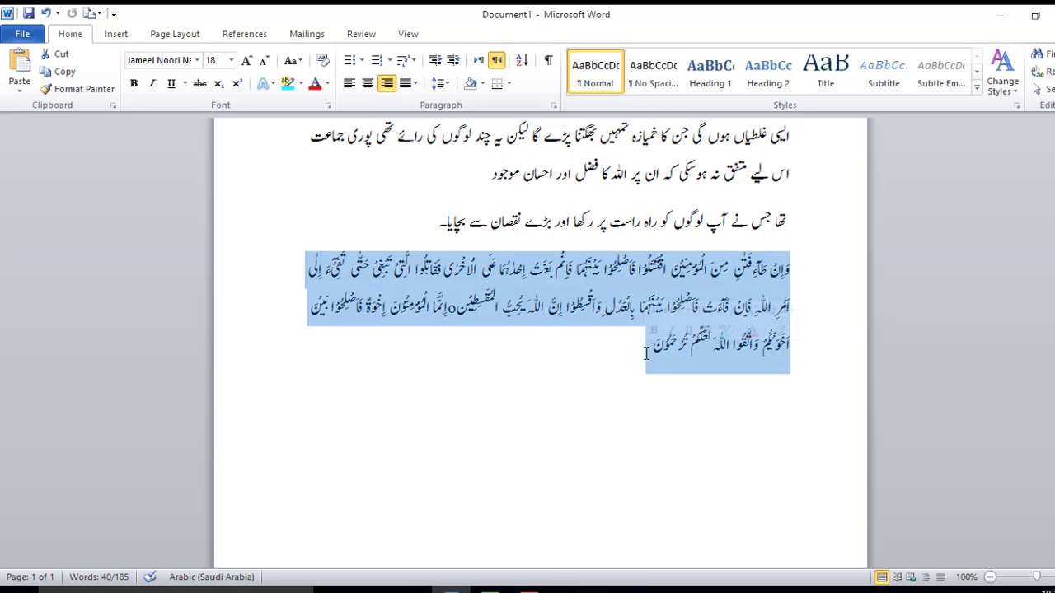
pyautogui.click(151, 61)
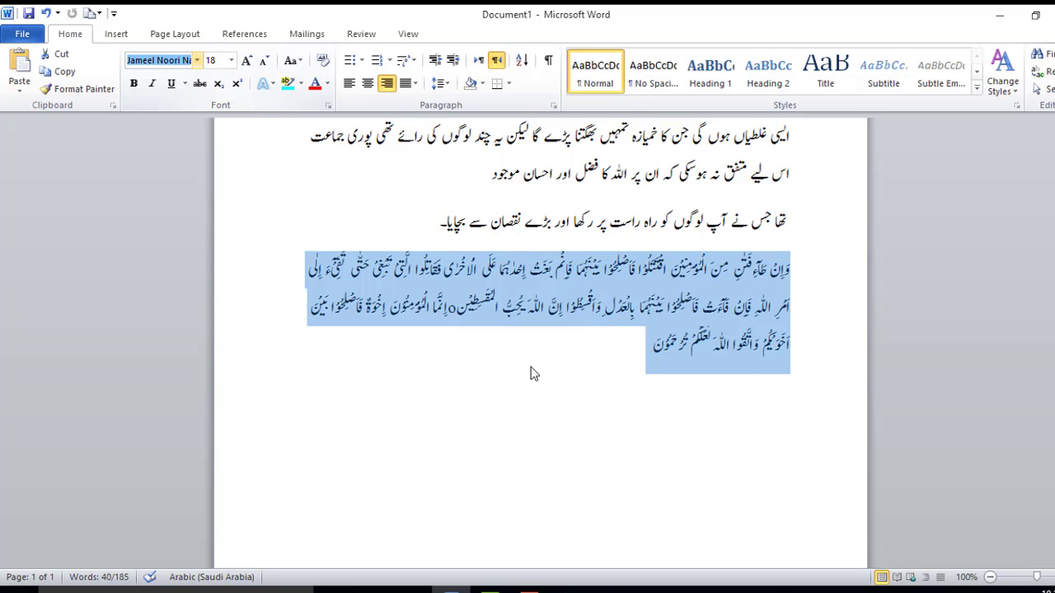